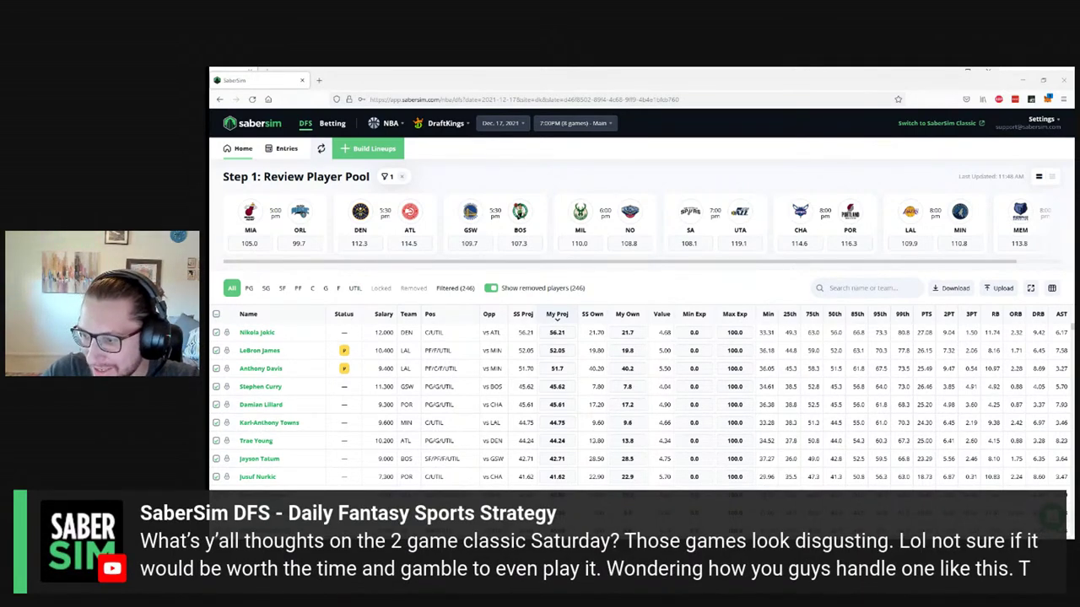
- Switch the DraftKings player pool from NBA to NFL
{"action": "left_click", "coordinate": [390, 124]}
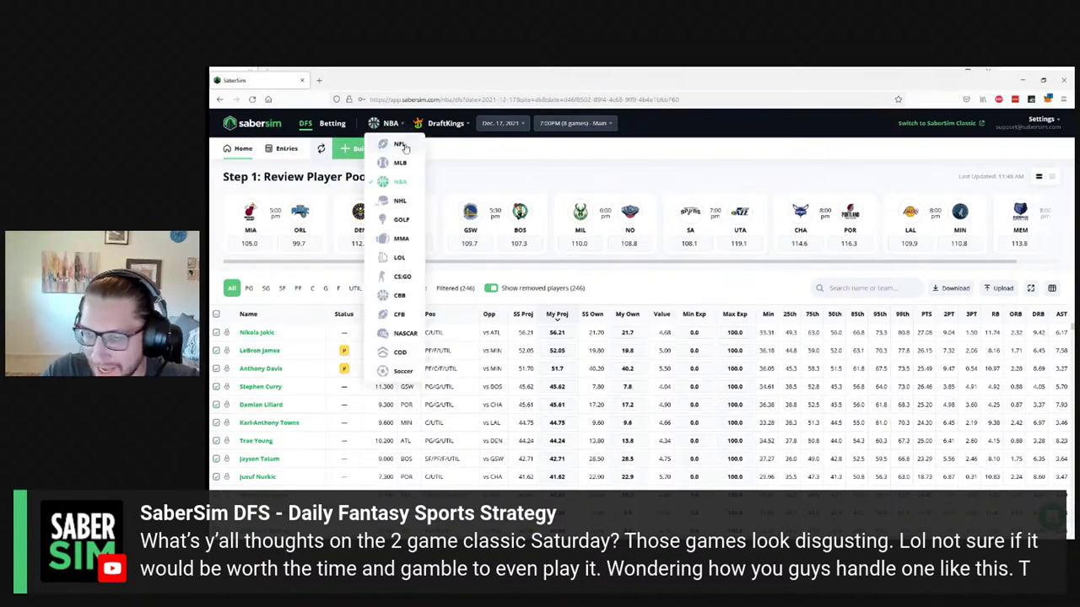
{"action": "left_click", "coordinate": [401, 145]}
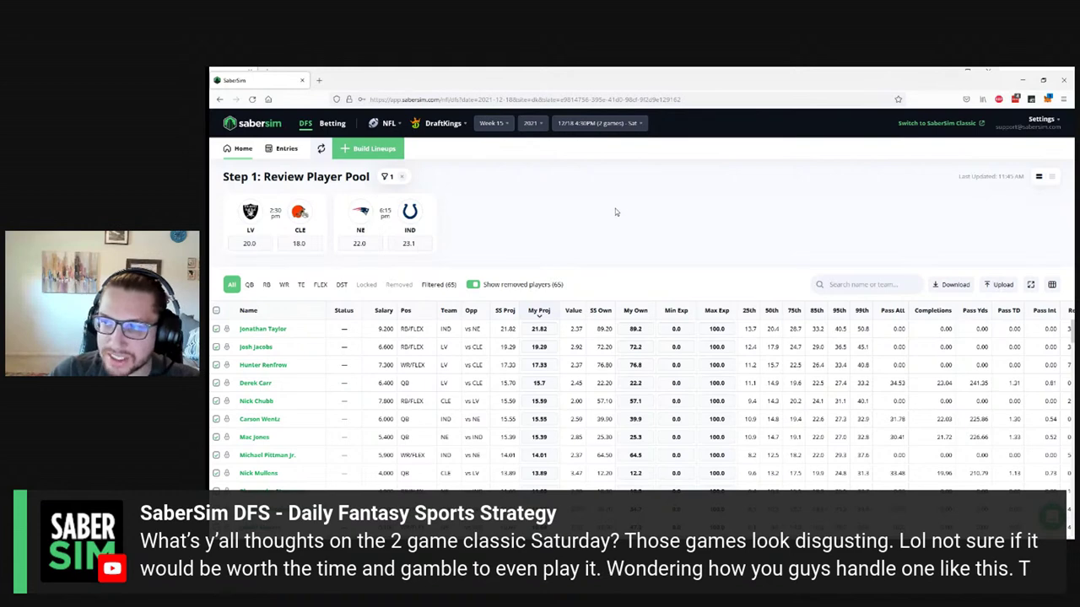
{"action": "left_click", "coordinate": [386, 150]}
{"action": "left_click", "coordinate": [456, 176]}
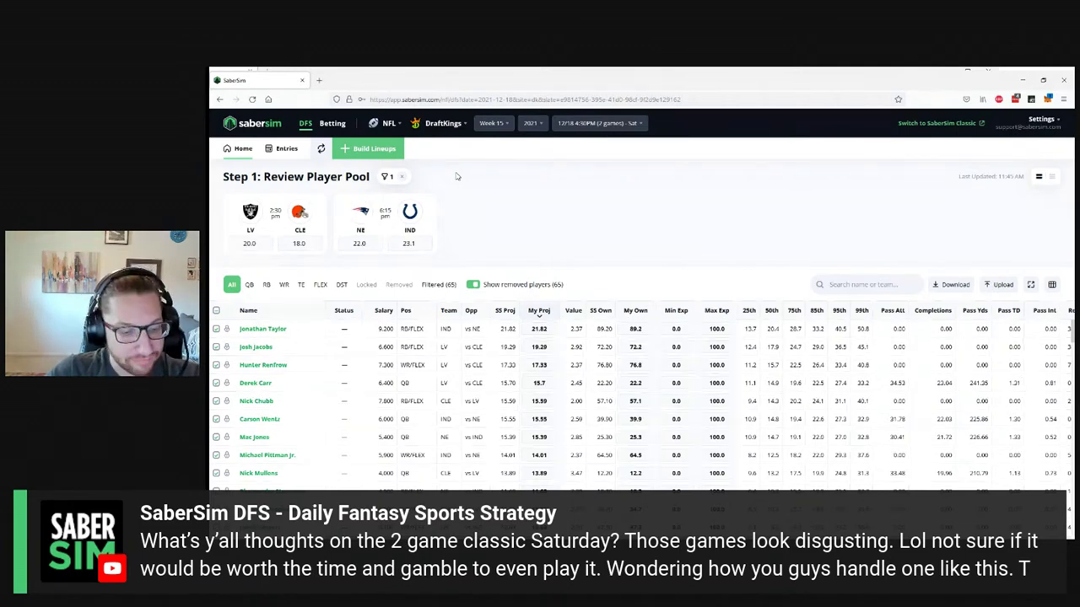
- Set the entry limit to 150-max in the contest settings for a new lineup build
{"action": "left_click", "coordinate": [368, 148]}
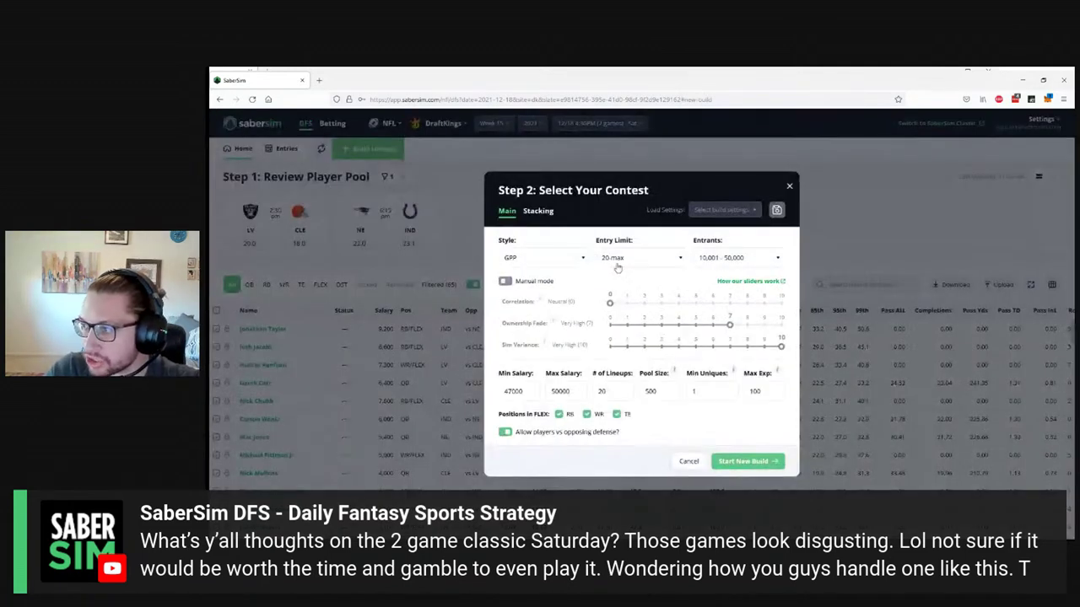
{"action": "left_click", "coordinate": [639, 258]}
{"action": "left_click", "coordinate": [629, 334]}
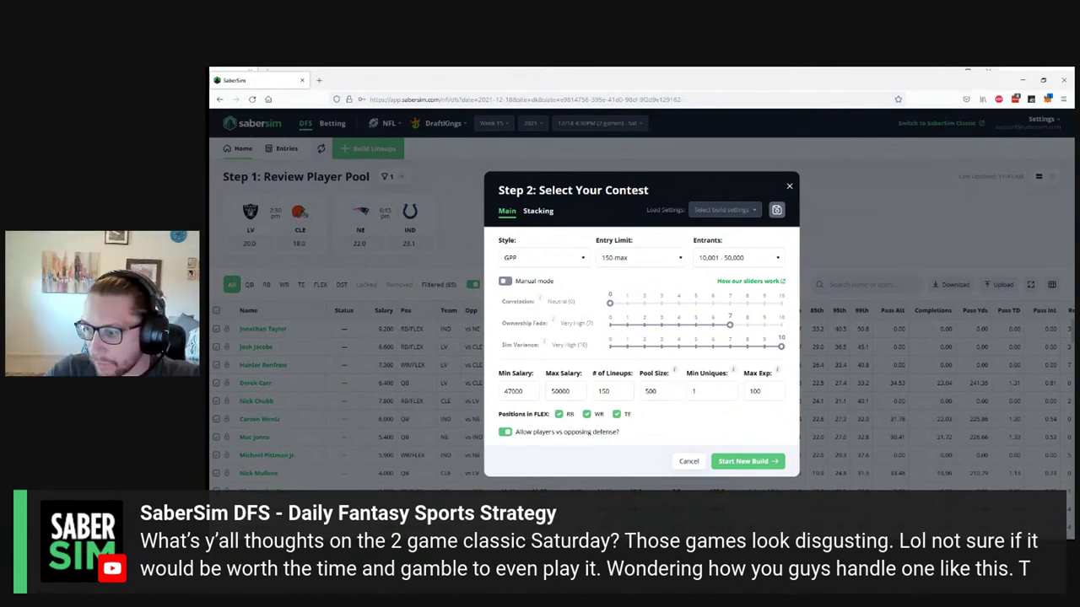
{"action": "key", "text": "Escape"}
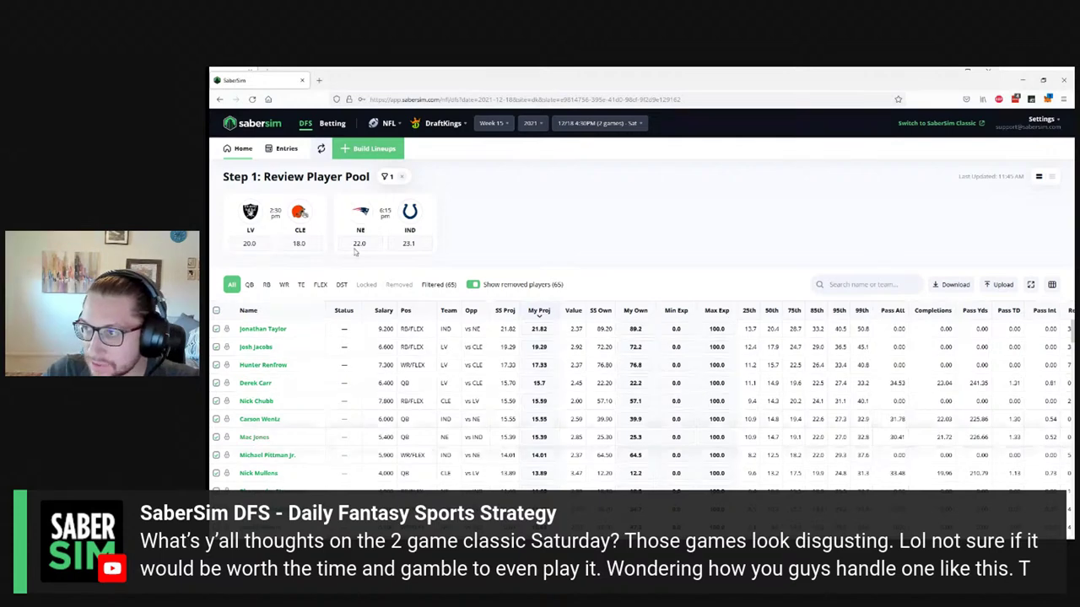
{"action": "left_click", "coordinate": [367, 149]}
{"action": "left_click", "coordinate": [504, 432]}
{"action": "left_click", "coordinate": [503, 432]}
{"action": "left_click", "coordinate": [504, 432]}
{"action": "left_click", "coordinate": [504, 432]}
{"action": "left_click", "coordinate": [504, 432]}
{"action": "left_click", "coordinate": [504, 431]}
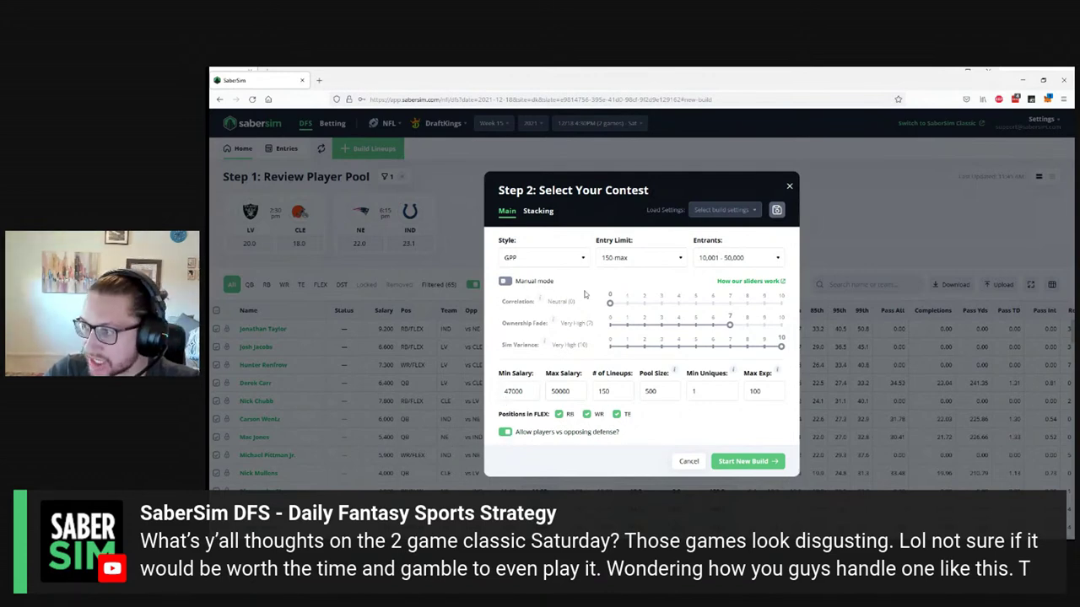
{"action": "left_click", "coordinate": [896, 241]}
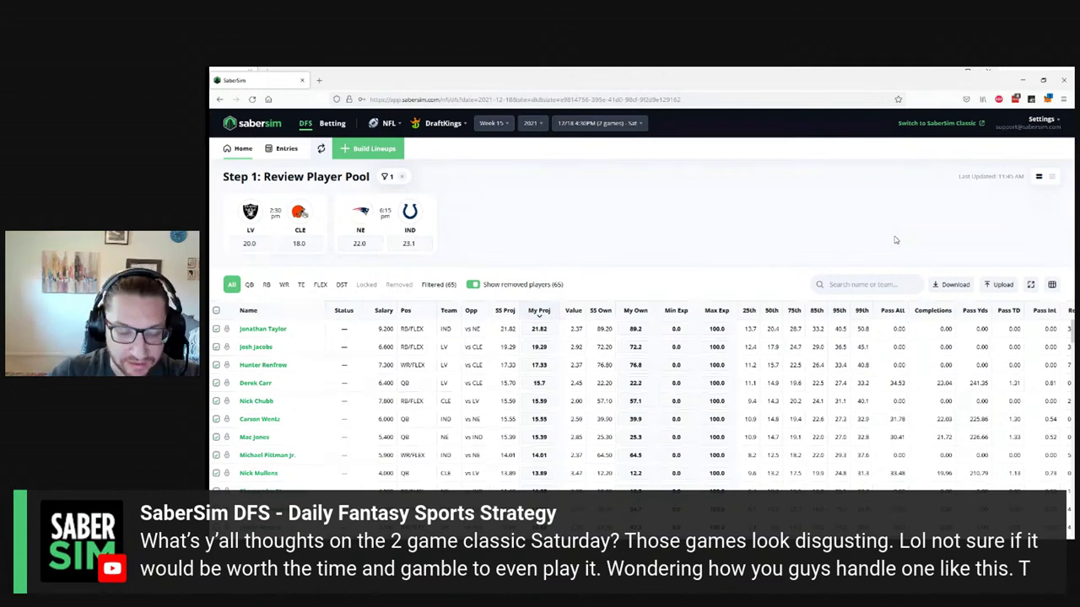
- Open the contest settings for a new lineup build and set the entry limit to 20-max
{"action": "left_click", "coordinate": [368, 148]}
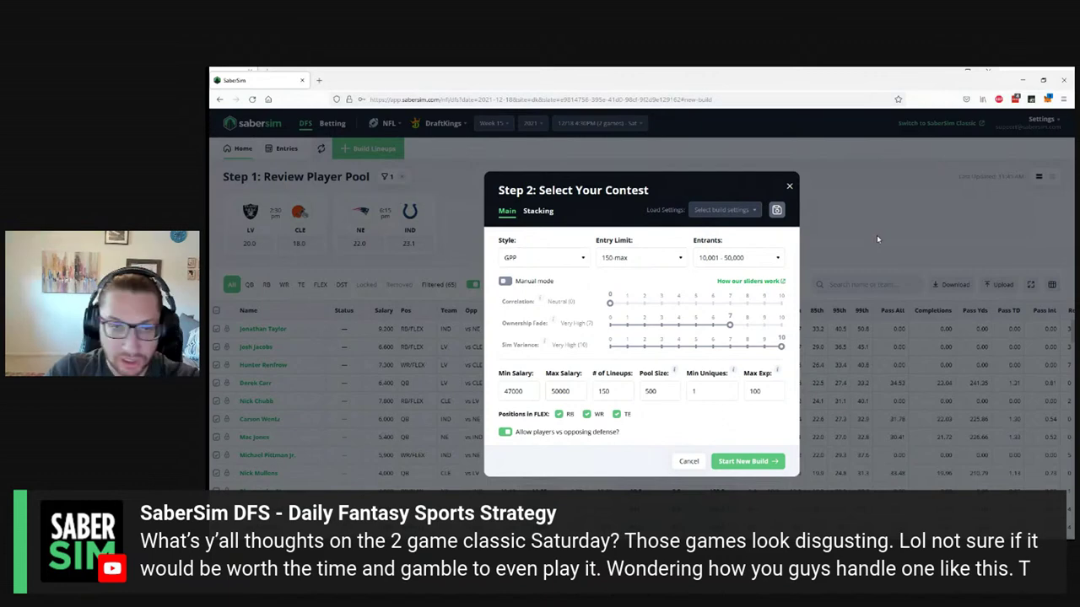
{"action": "left_click", "coordinate": [634, 260]}
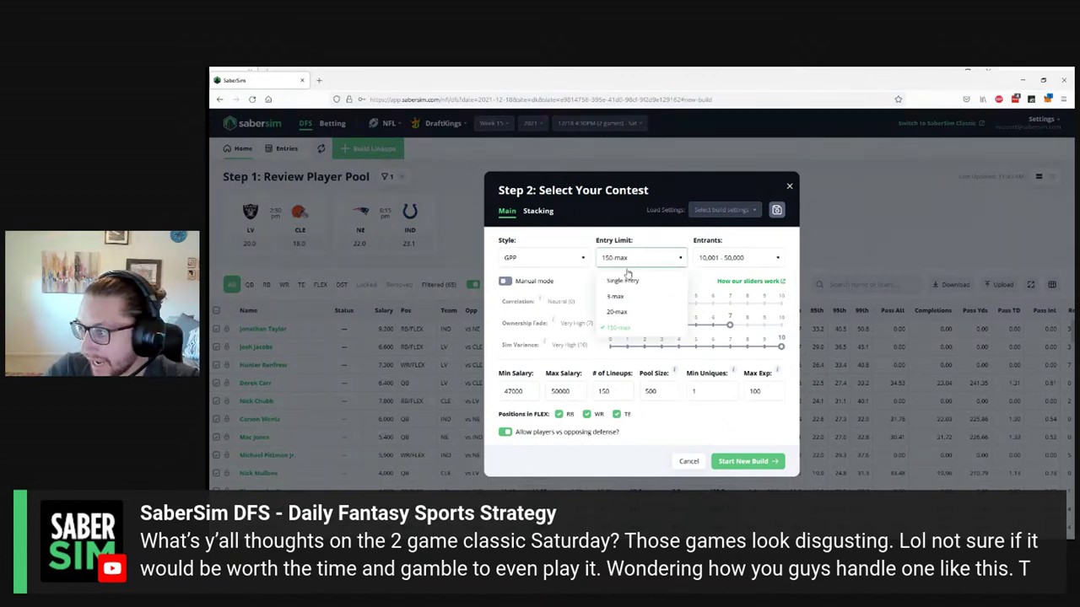
{"action": "left_click", "coordinate": [631, 311]}
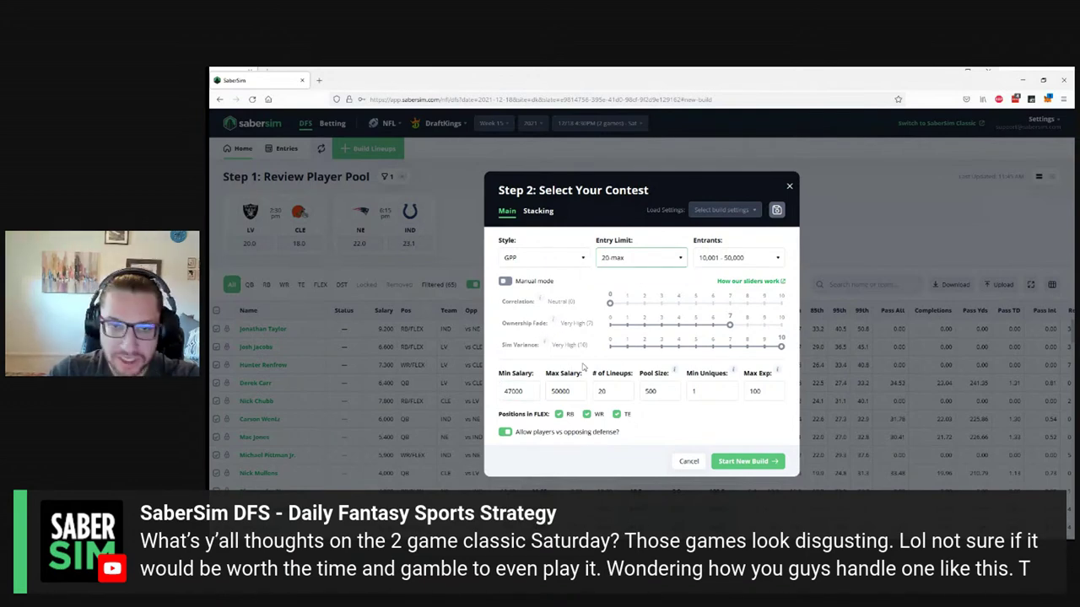
- Try the Single Entry limit with 1,001 - 10,000 entrants, and restore 20-max with 10,001 - 50,000 entrants
{"action": "left_click", "coordinate": [640, 257]}
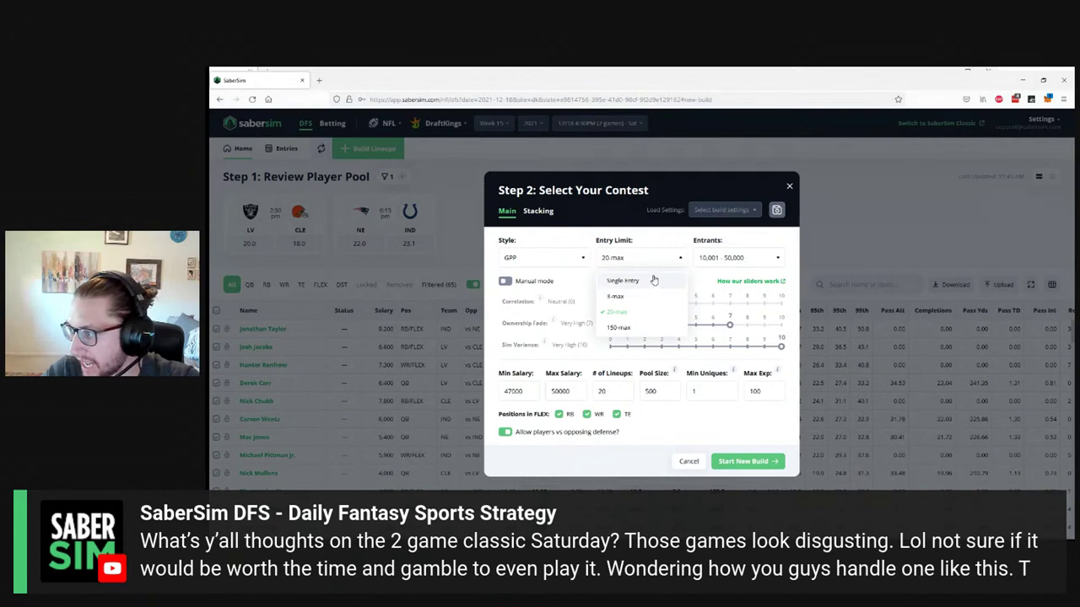
{"action": "left_click", "coordinate": [629, 277]}
{"action": "left_click", "coordinate": [729, 264]}
{"action": "left_click", "coordinate": [724, 296]}
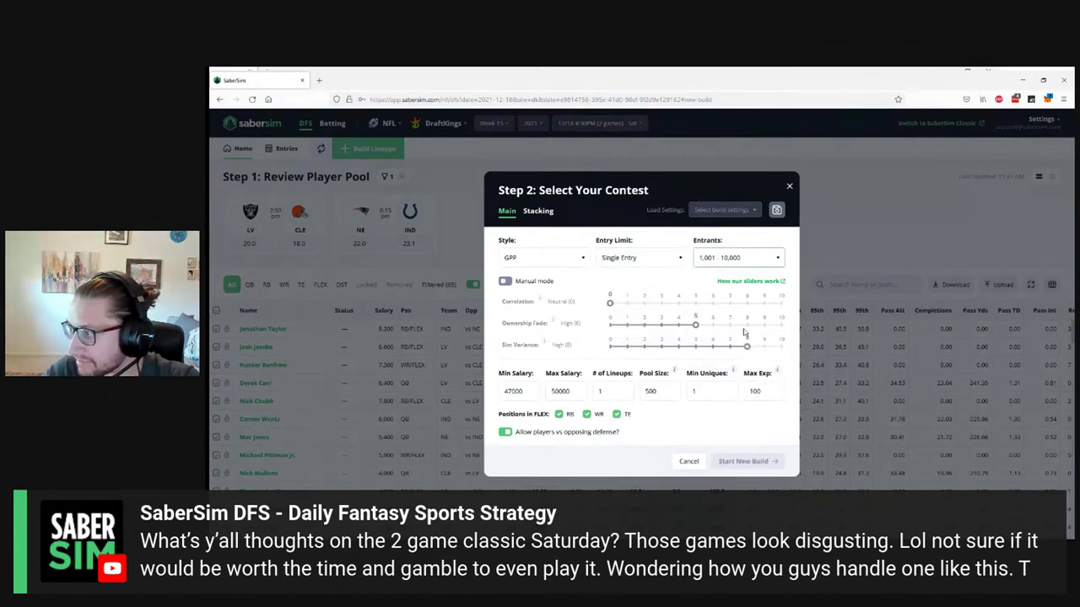
{"action": "left_click", "coordinate": [727, 263]}
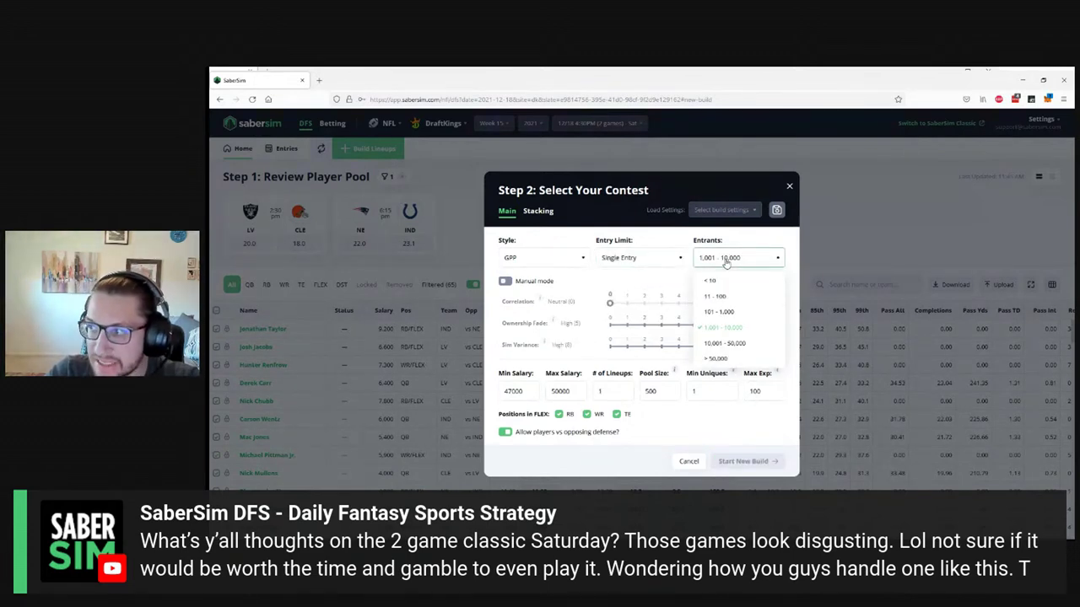
{"action": "left_click", "coordinate": [723, 343]}
{"action": "left_click", "coordinate": [621, 263]}
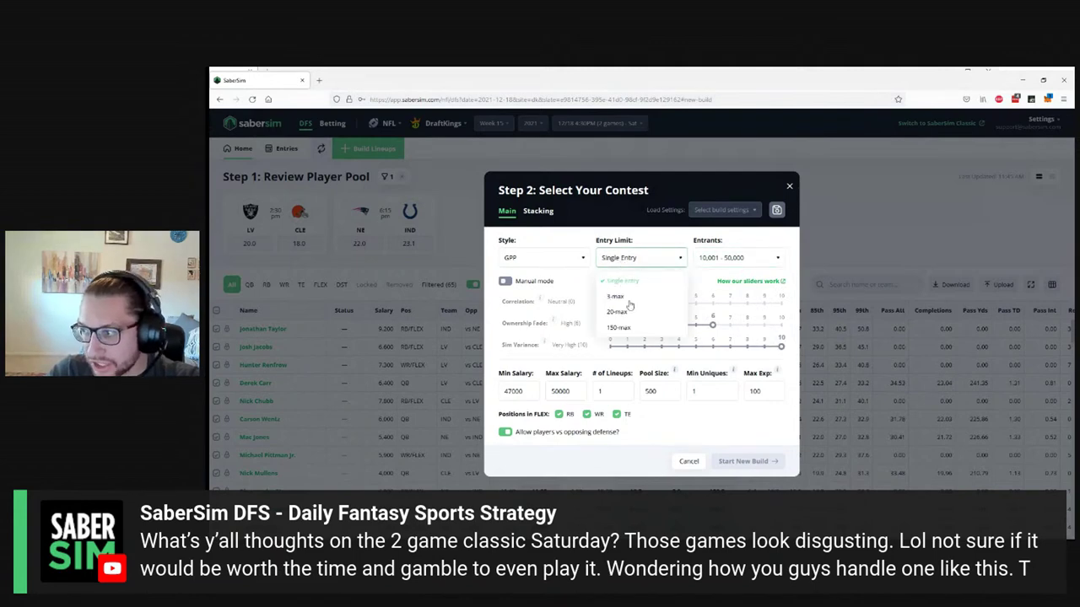
{"action": "left_click", "coordinate": [634, 311]}
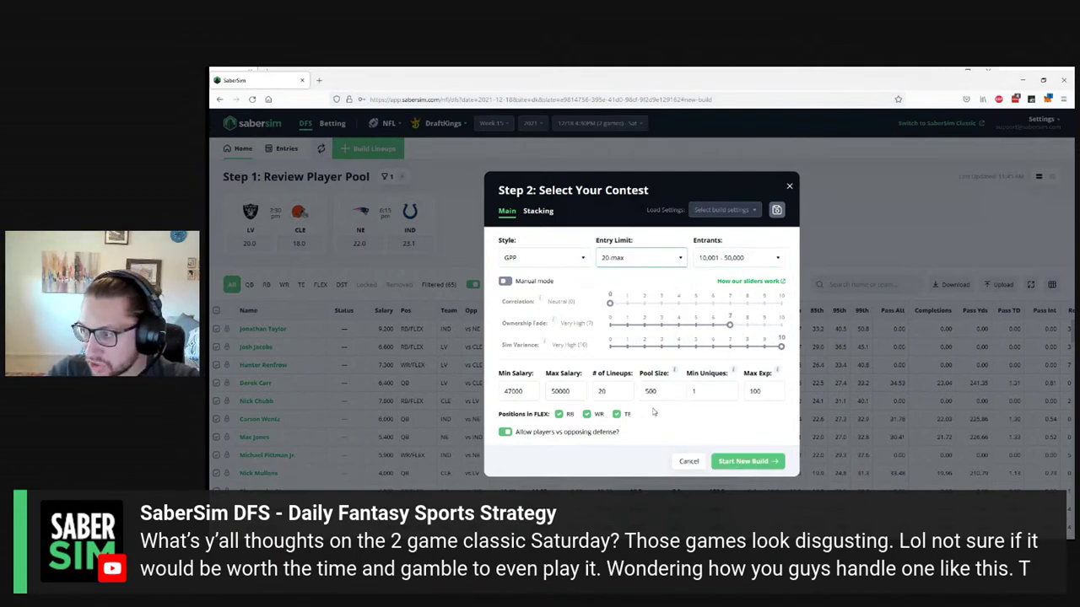
- Set the maximum salary of the lineup build to 49700
{"action": "left_click", "coordinate": [567, 391]}
{"action": "key", "text": "ctrl+a"}
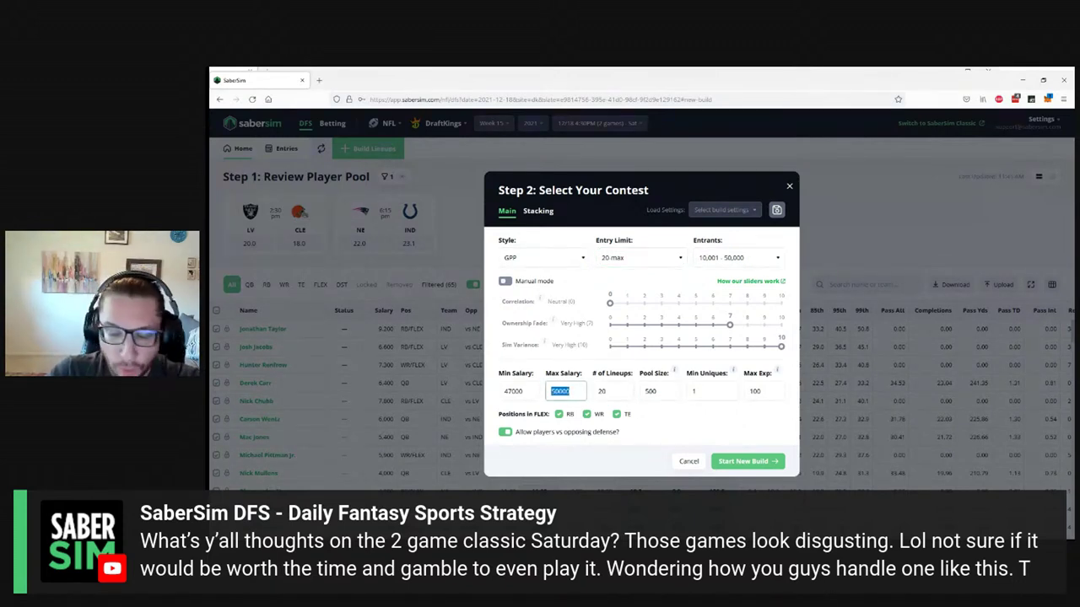
{"action": "left_click", "coordinate": [704, 424]}
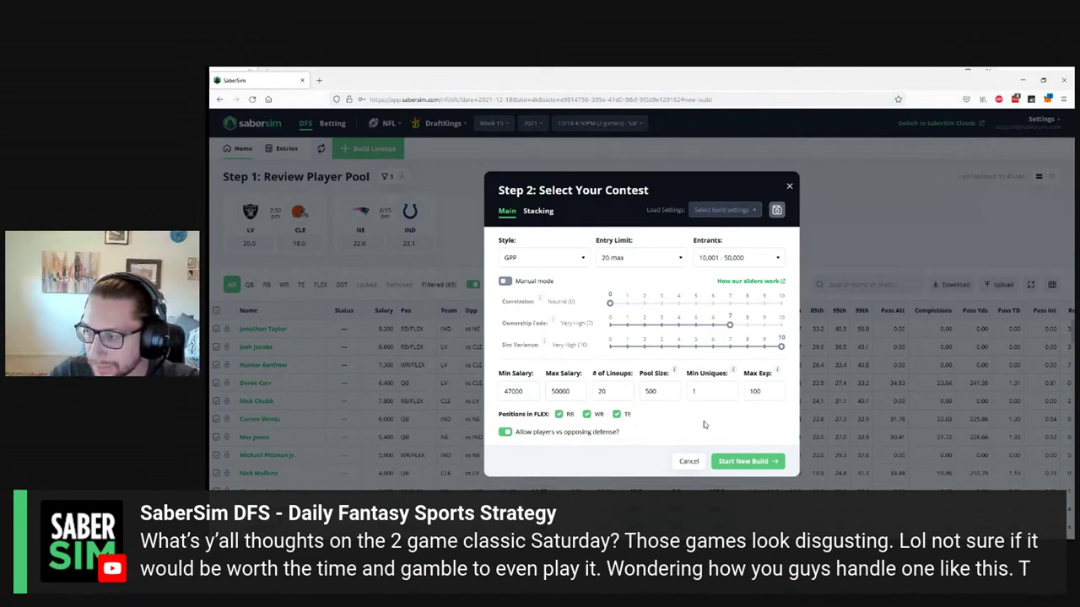
{"action": "left_click", "coordinate": [630, 399]}
{"action": "double_click", "coordinate": [568, 391]}
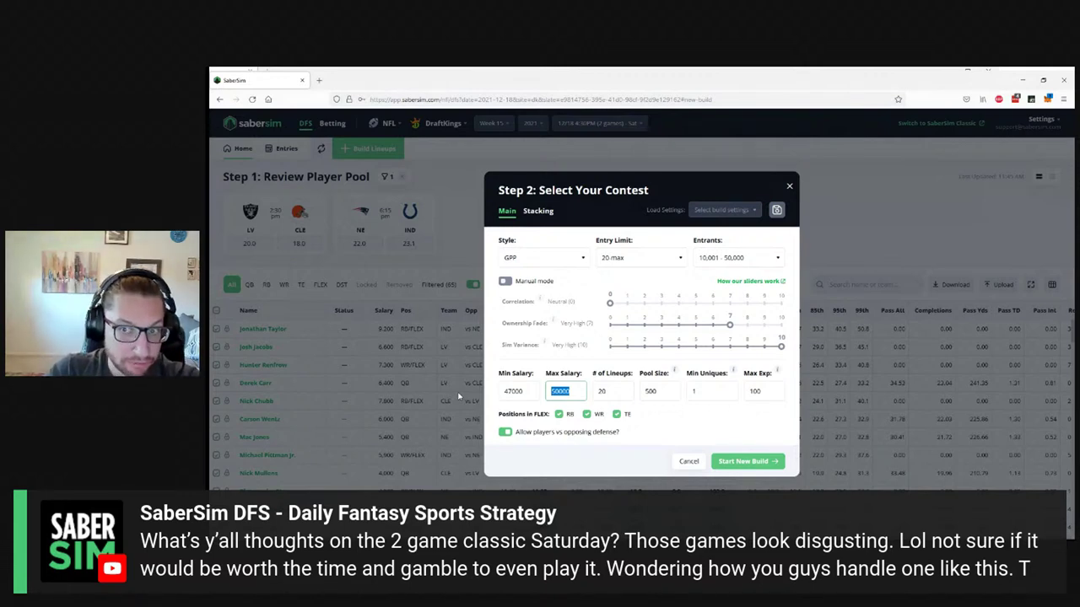
{"action": "type", "text": "49900"}
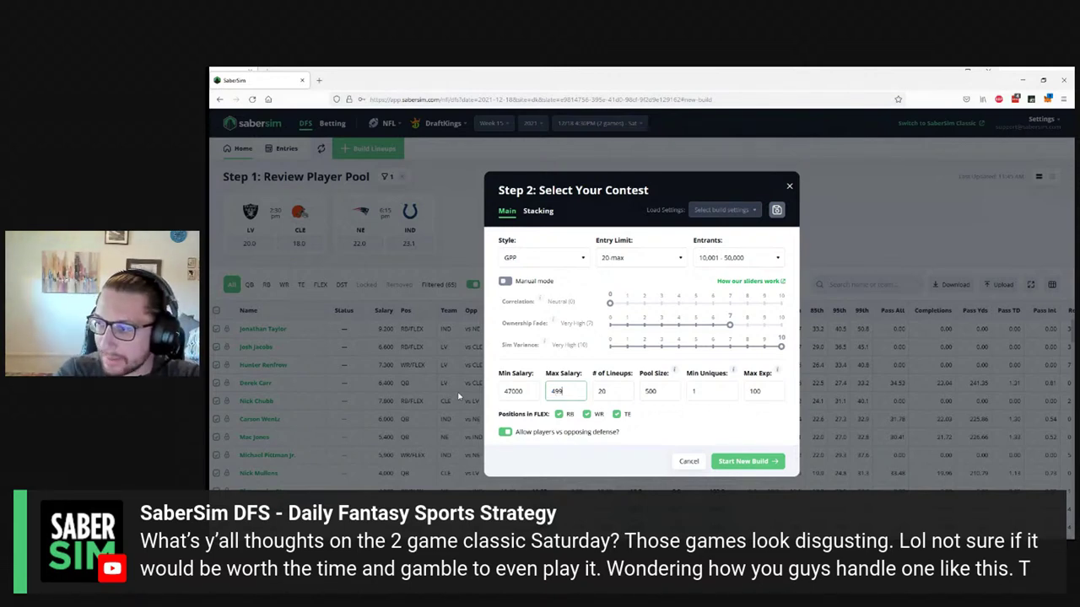
{"action": "key", "text": "BackSpace"}
{"action": "key", "text": "BackSpace"}
{"action": "key", "text": "BackSpace"}
{"action": "type", "text": "700"}
{"action": "left_click", "coordinate": [736, 418]}
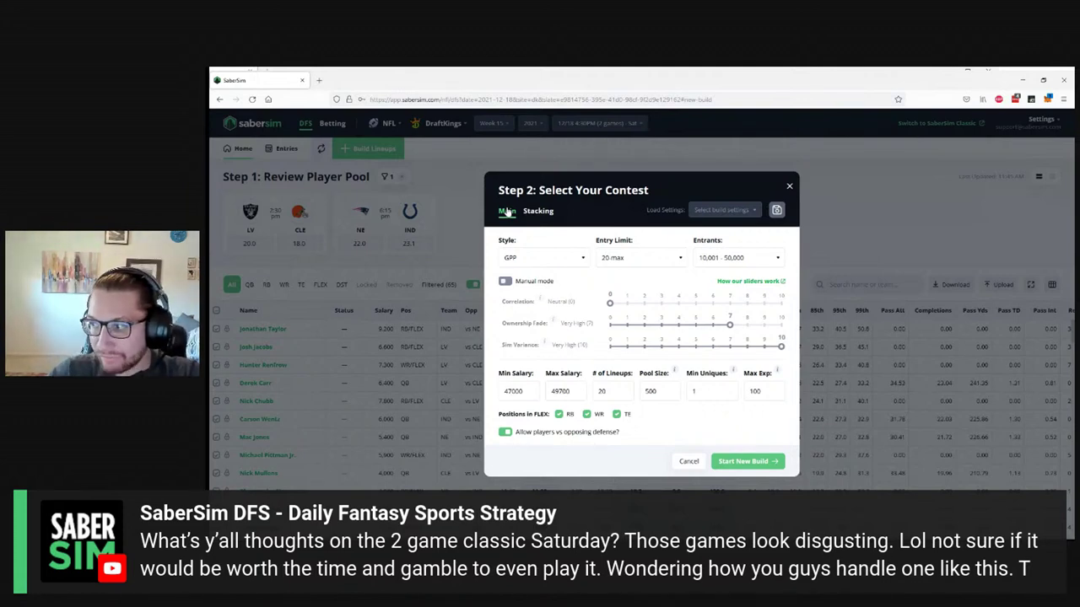
- Start the new build and set the projections to 21.8 for Jonathan Taylor and 19.2 for Josh Jacobs
{"action": "left_click", "coordinate": [687, 396]}
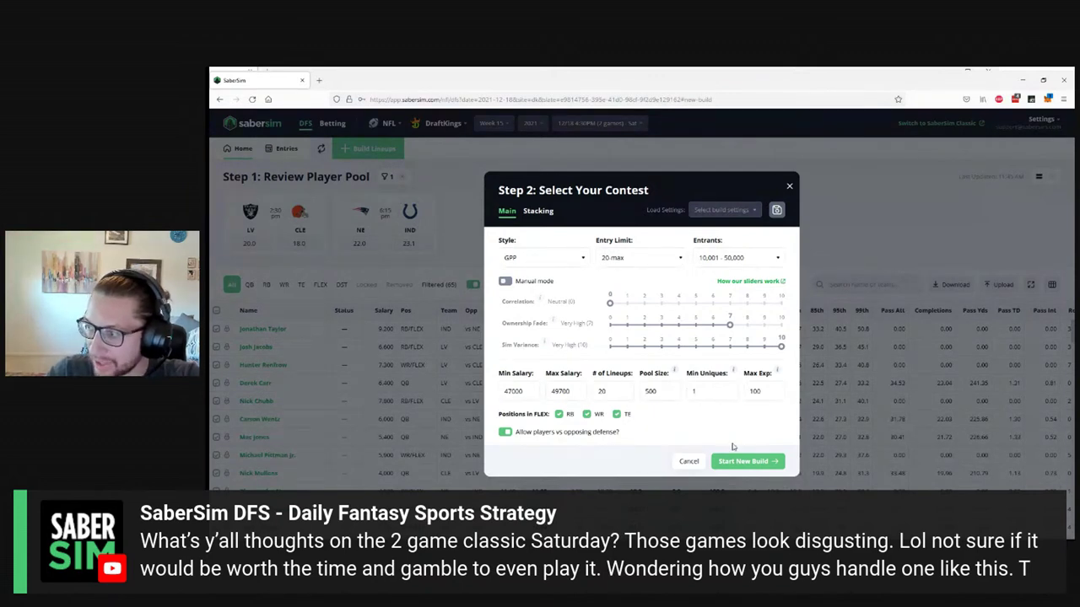
{"action": "left_click", "coordinate": [736, 463]}
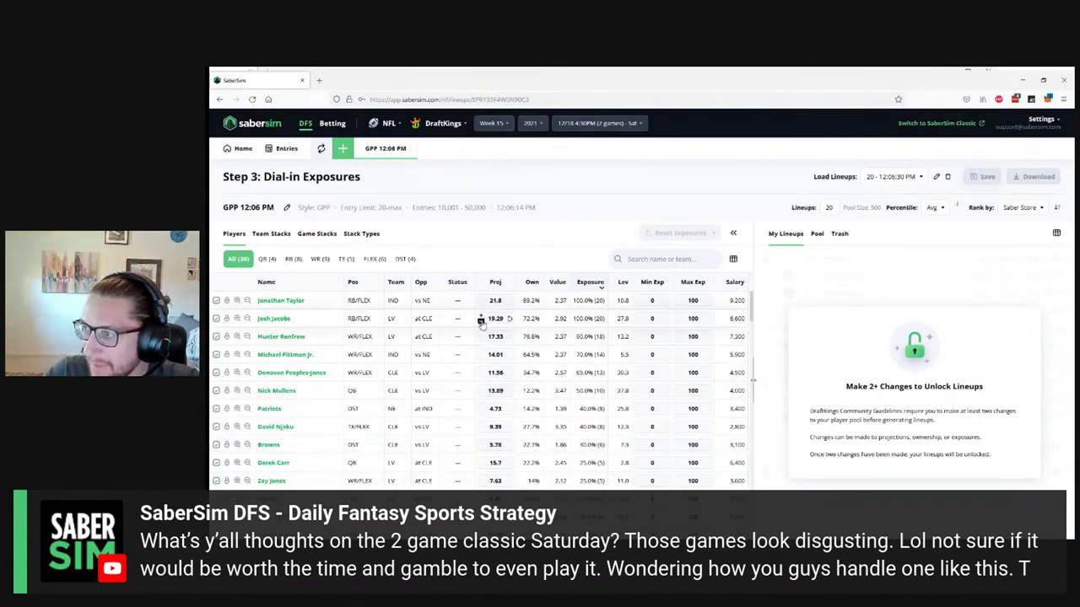
{"action": "left_click", "coordinate": [554, 189]}
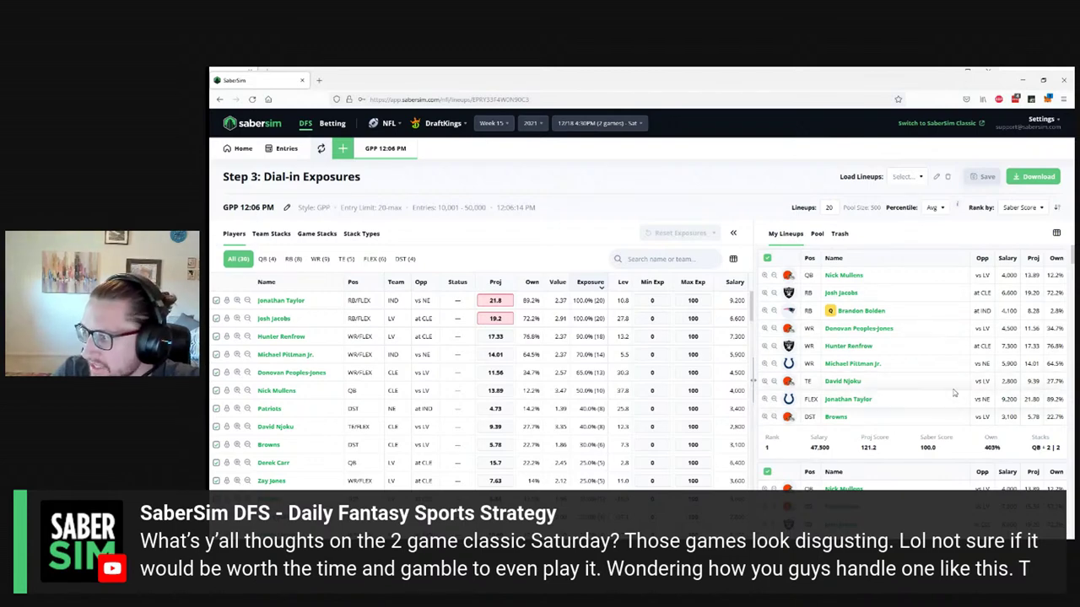
- Compare player ownership in the first two generated lineups, including Rashard Higgins's ownership in the second
{"action": "scroll", "coordinate": [953, 392], "scroll_direction": "down", "scroll_amount": 3}
{"action": "scroll", "coordinate": [958, 390], "scroll_direction": "down", "scroll_amount": 2}
{"action": "double_click", "coordinate": [1061, 398]}
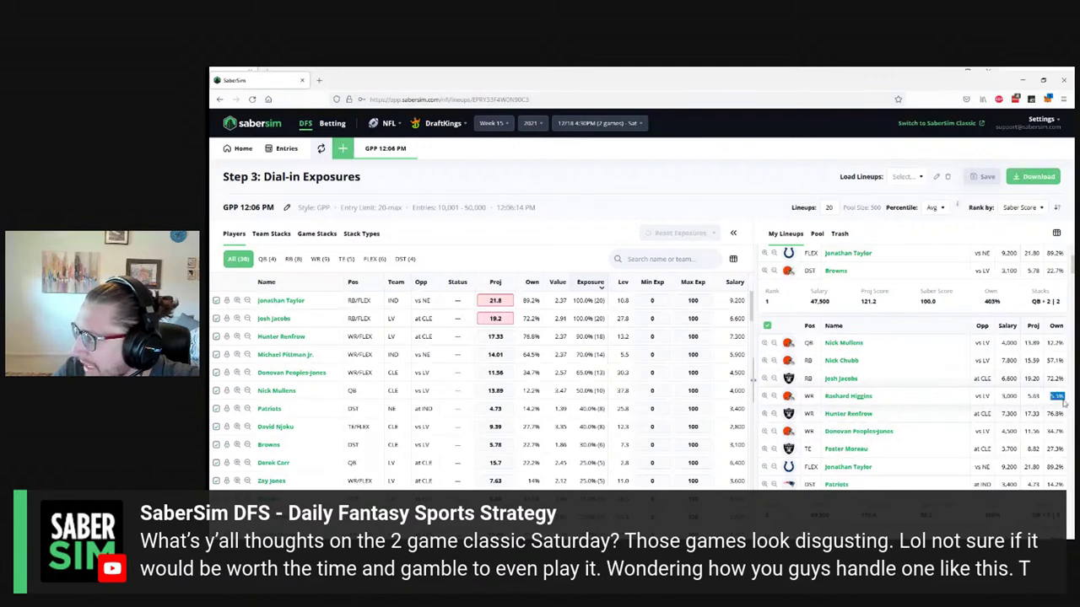
{"action": "scroll", "coordinate": [1048, 399], "scroll_direction": "up", "scroll_amount": 5}
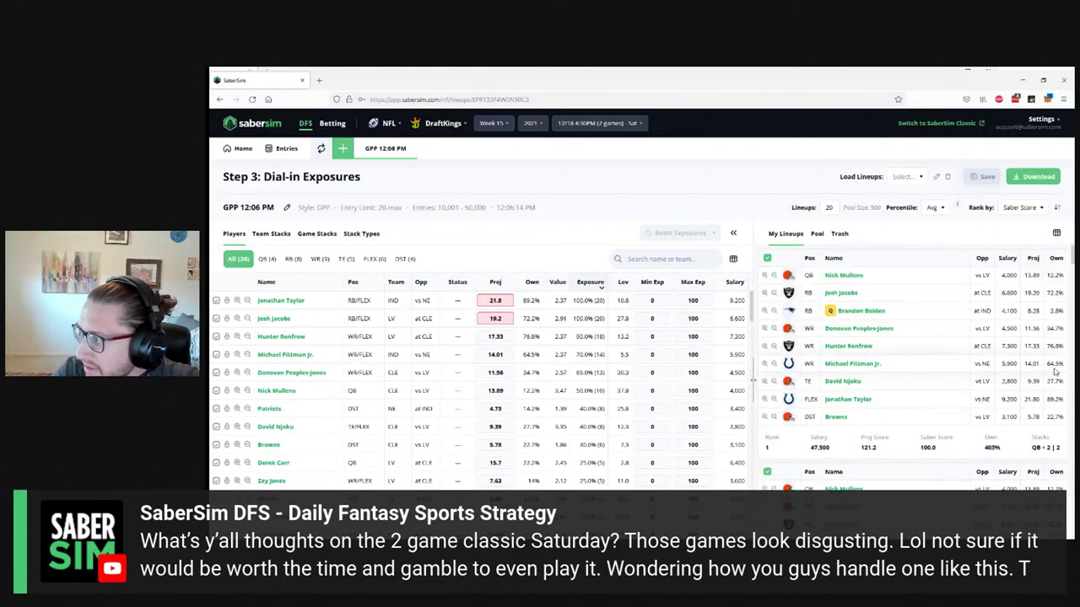
{"action": "scroll", "coordinate": [1042, 386], "scroll_direction": "down", "scroll_amount": 2}
{"action": "scroll", "coordinate": [1040, 387], "scroll_direction": "down", "scroll_amount": 6}
{"action": "scroll", "coordinate": [1038, 395], "scroll_direction": "up", "scroll_amount": 2}
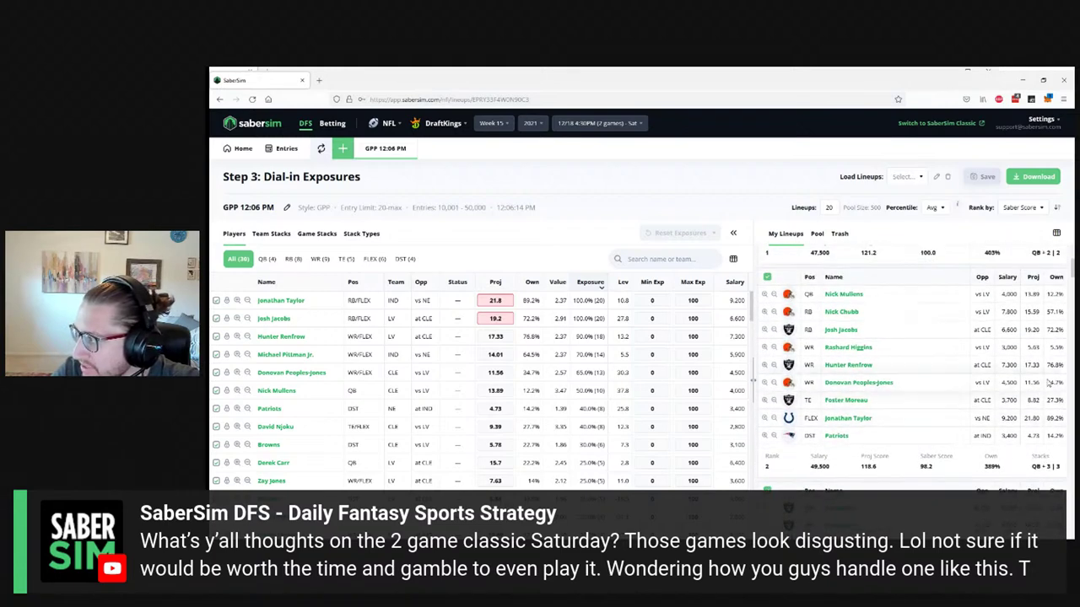
- Examine the ownership figures and total salary of the third-ranked lineup
{"action": "scroll", "coordinate": [1050, 377], "scroll_direction": "down", "scroll_amount": 6}
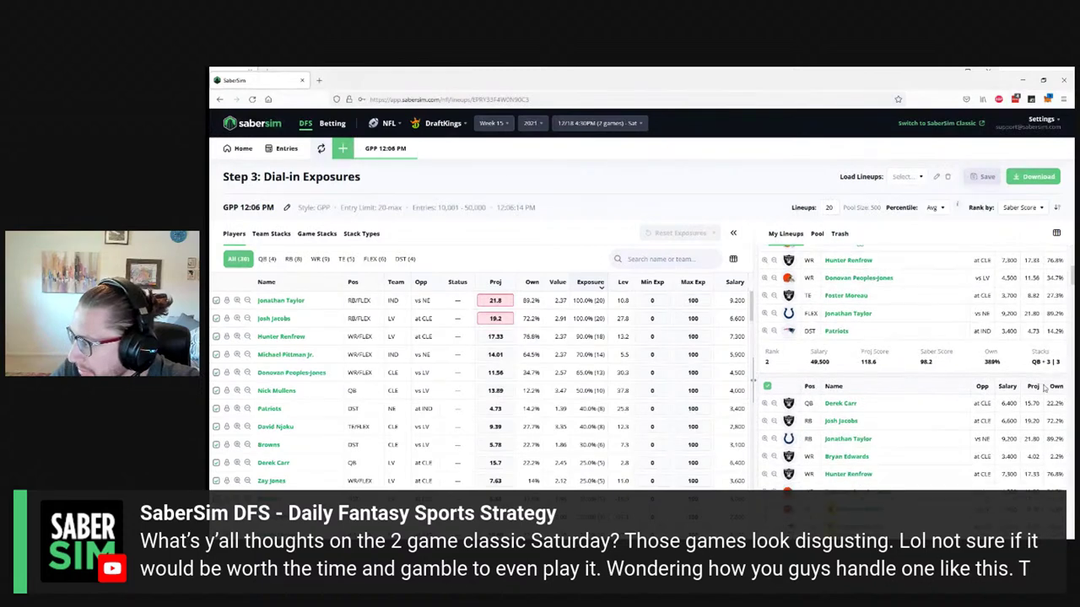
{"action": "left_click_drag", "start_coordinate": [1046, 366], "coordinate": [1071, 365]}
{"action": "left_click", "coordinate": [1050, 438]}
{"action": "scroll", "coordinate": [886, 414], "scroll_direction": "down", "scroll_amount": 2}
{"action": "left_click_drag", "start_coordinate": [795, 435], "coordinate": [826, 443]}
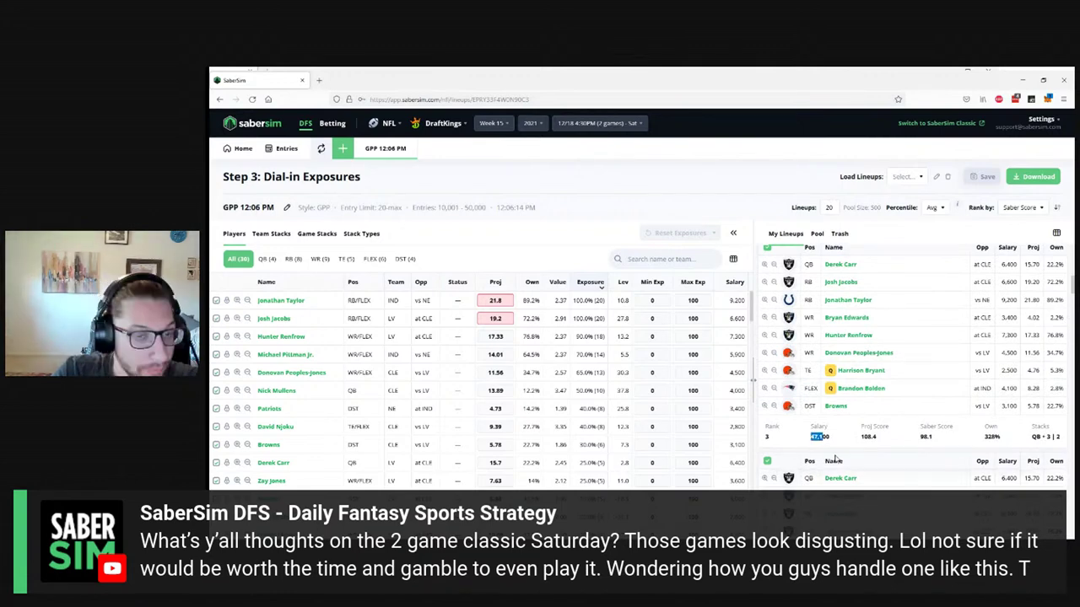
{"action": "left_click", "coordinate": [842, 404]}
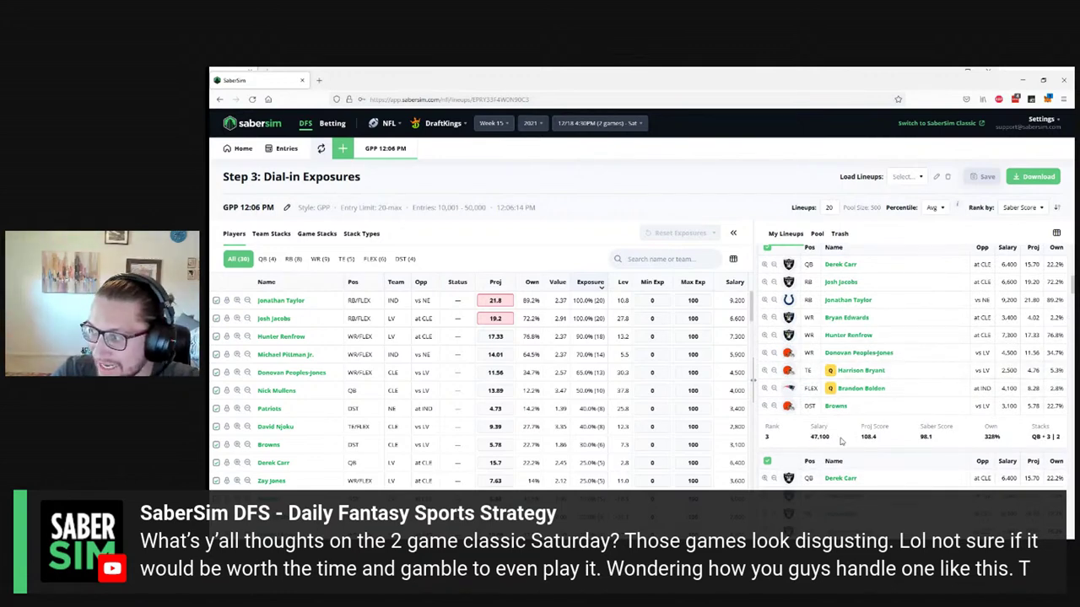
- Examine the fourth-ranked lineup, checking Jalen Richard's ownership against the other players
{"action": "scroll", "coordinate": [835, 426], "scroll_direction": "down", "scroll_amount": 4}
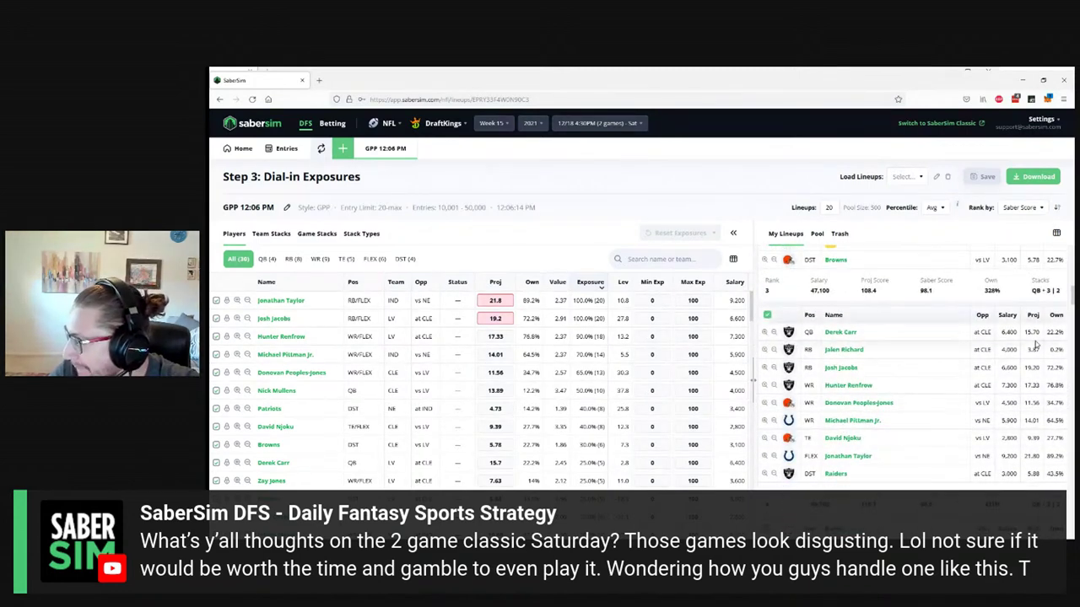
{"action": "left_click_drag", "start_coordinate": [1048, 349], "coordinate": [1061, 352]}
{"action": "left_click", "coordinate": [1052, 435]}
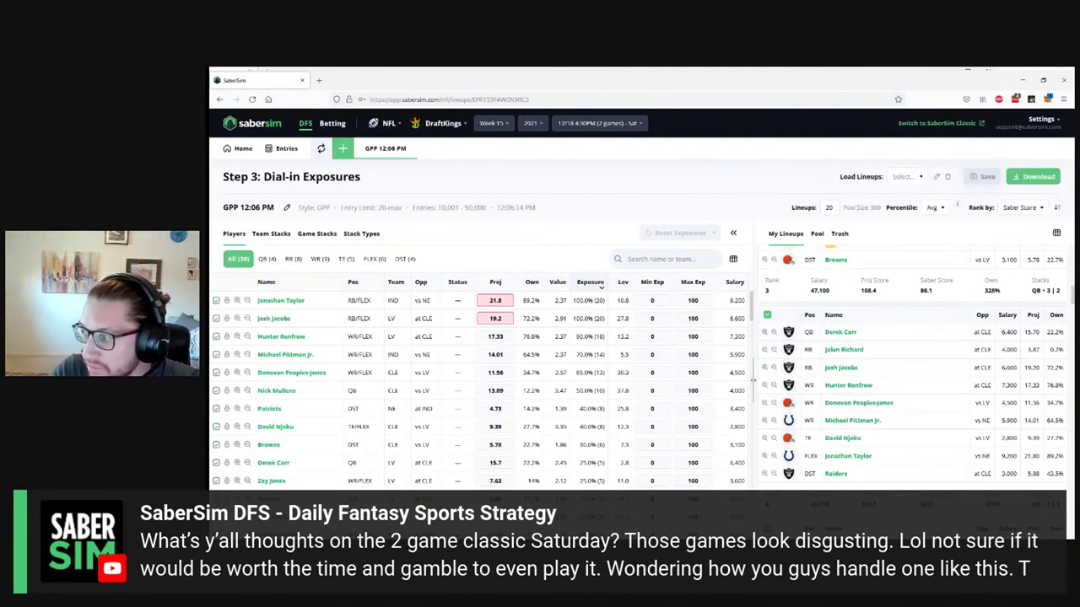
{"action": "left_click_drag", "start_coordinate": [1049, 349], "coordinate": [1065, 349]}
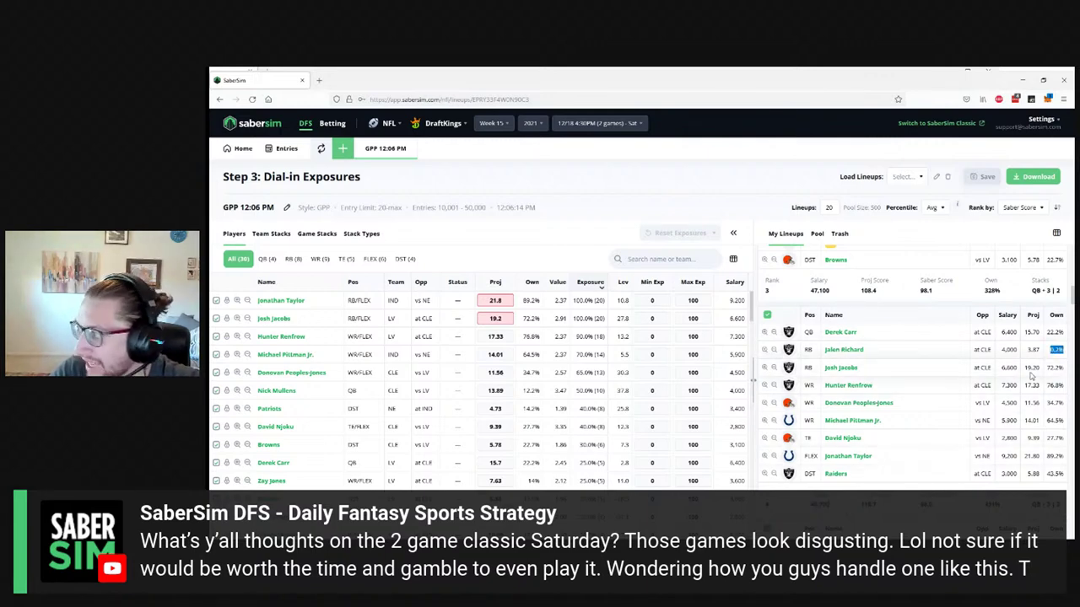
{"action": "left_click", "coordinate": [1053, 361]}
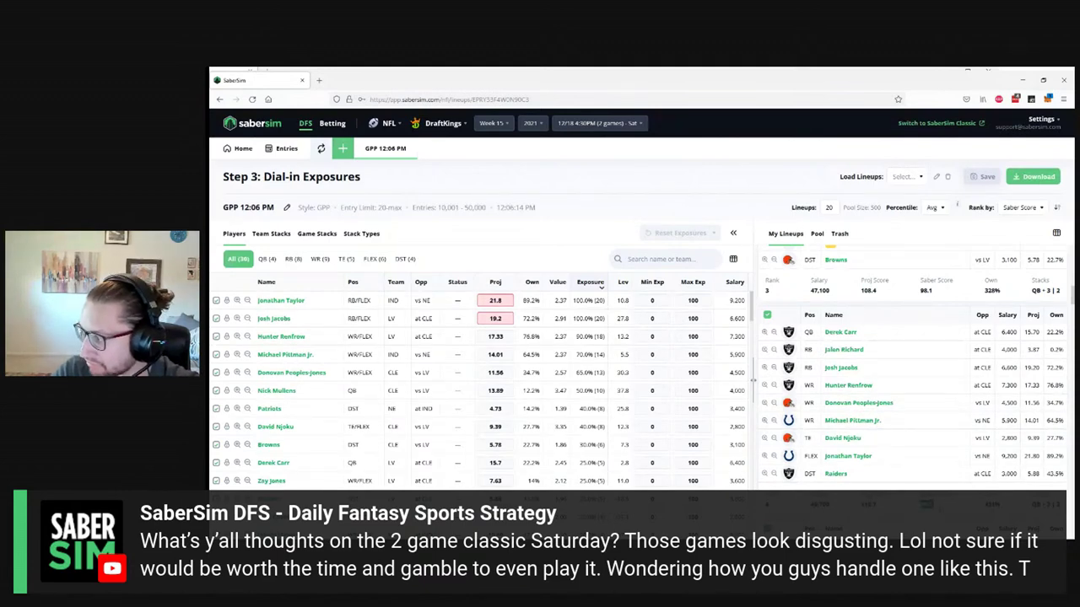
{"action": "scroll", "coordinate": [911, 422], "scroll_direction": "down", "scroll_amount": 1}
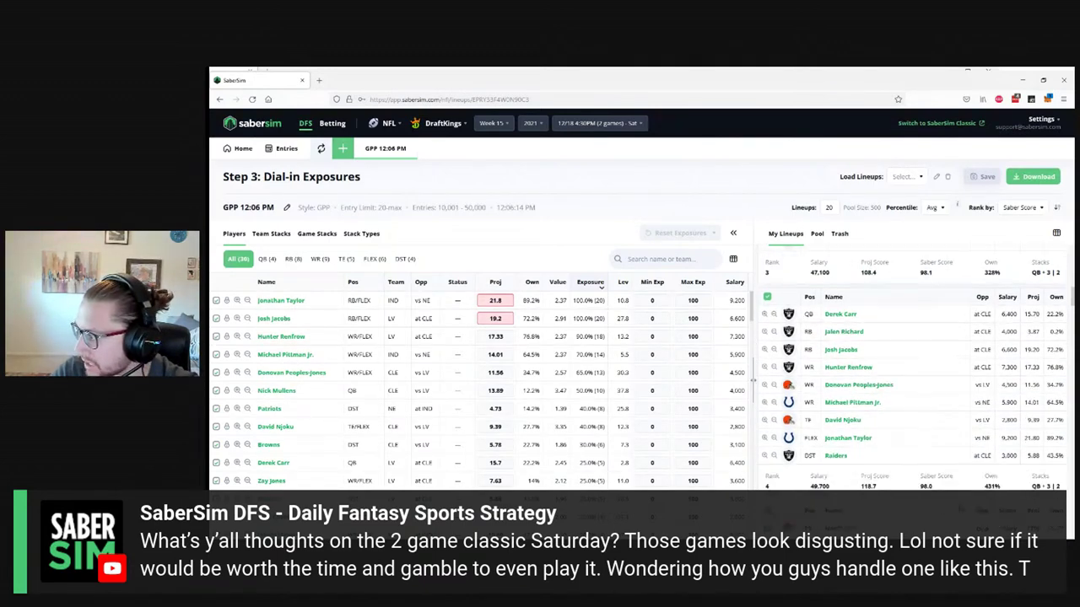
- Examine the player ownership and total salary of the fifth- and sixth-ranked lineups
{"action": "scroll", "coordinate": [911, 388], "scroll_direction": "down", "scroll_amount": 2}
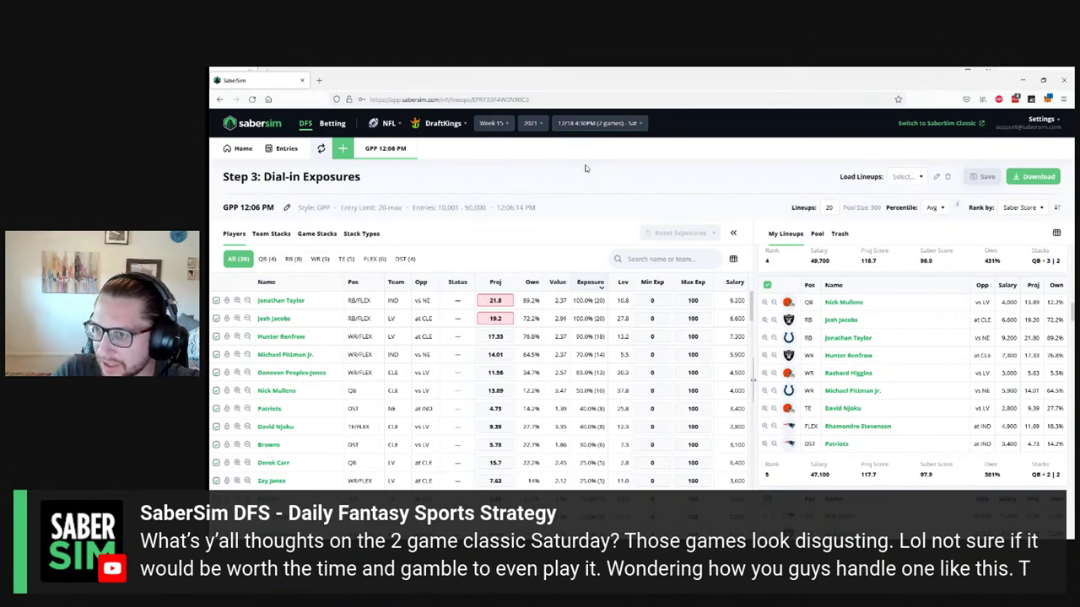
{"action": "scroll", "coordinate": [934, 473], "scroll_direction": "down", "scroll_amount": 3}
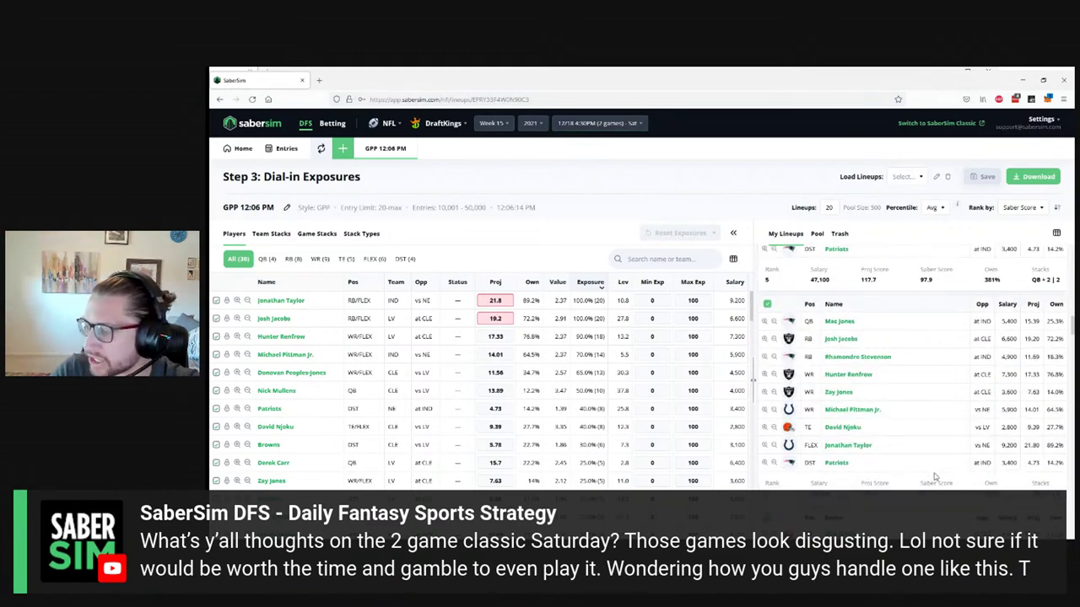
{"action": "scroll", "coordinate": [934, 474], "scroll_direction": "down", "scroll_amount": 1}
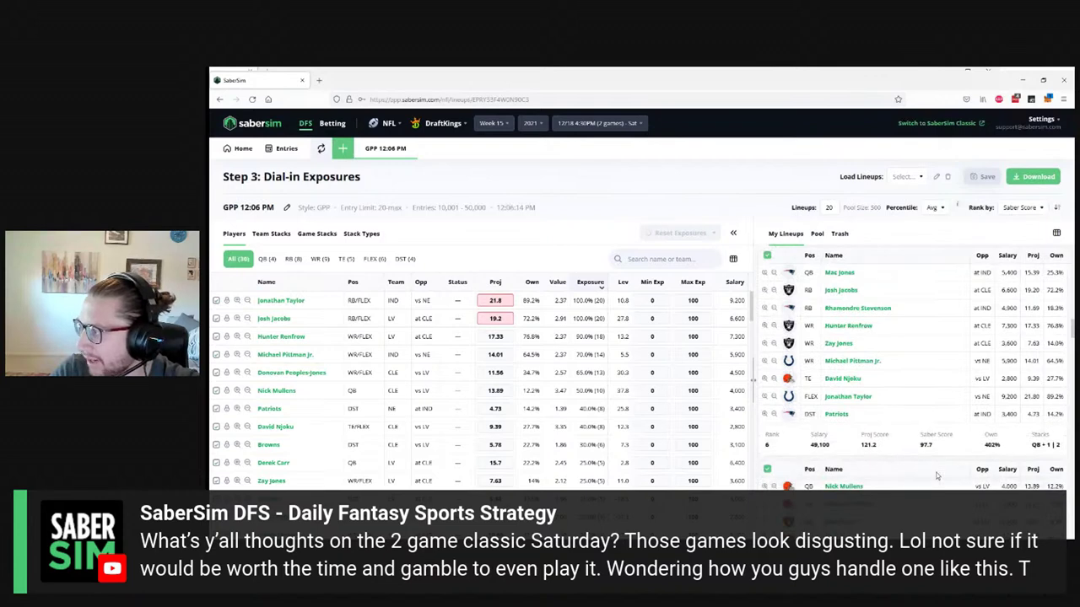
- Filter the player exposures to quarterbacks and check Nick Mullens's value figure
{"action": "left_click", "coordinate": [266, 259]}
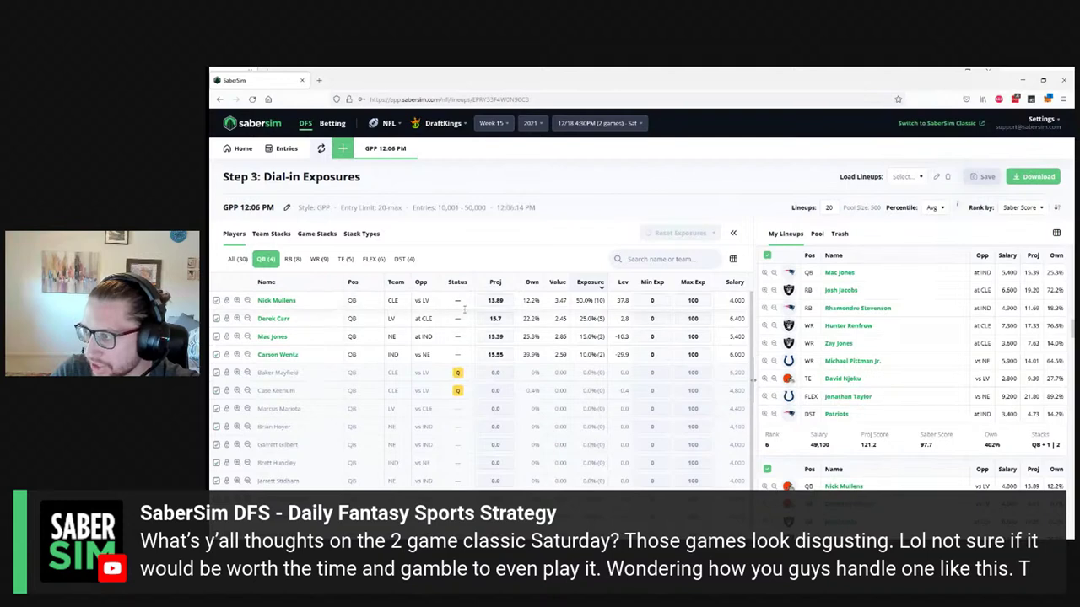
{"action": "double_click", "coordinate": [561, 300]}
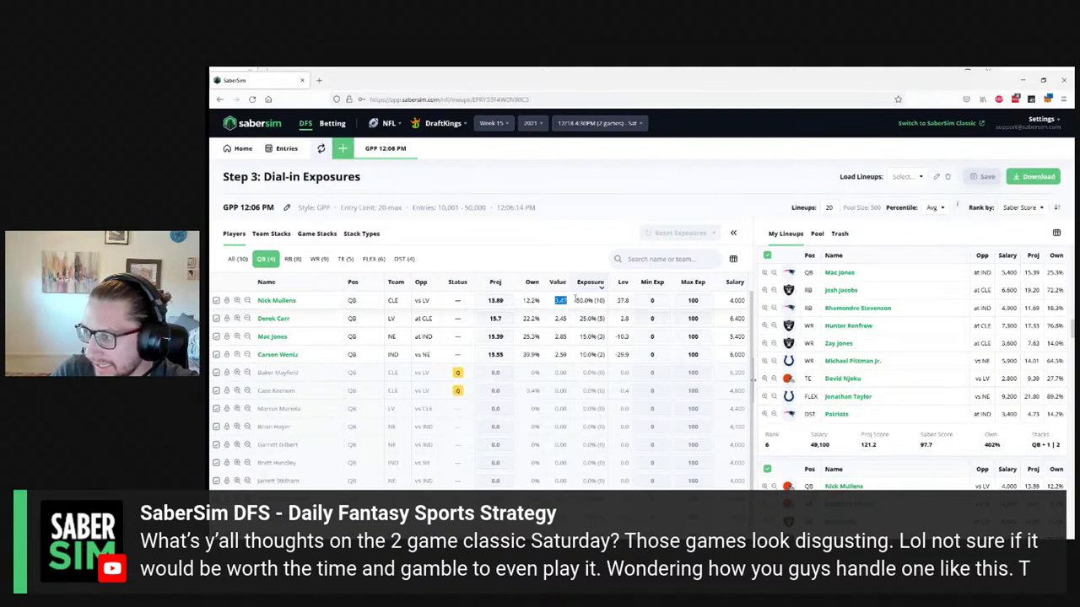
{"action": "left_click", "coordinate": [571, 301]}
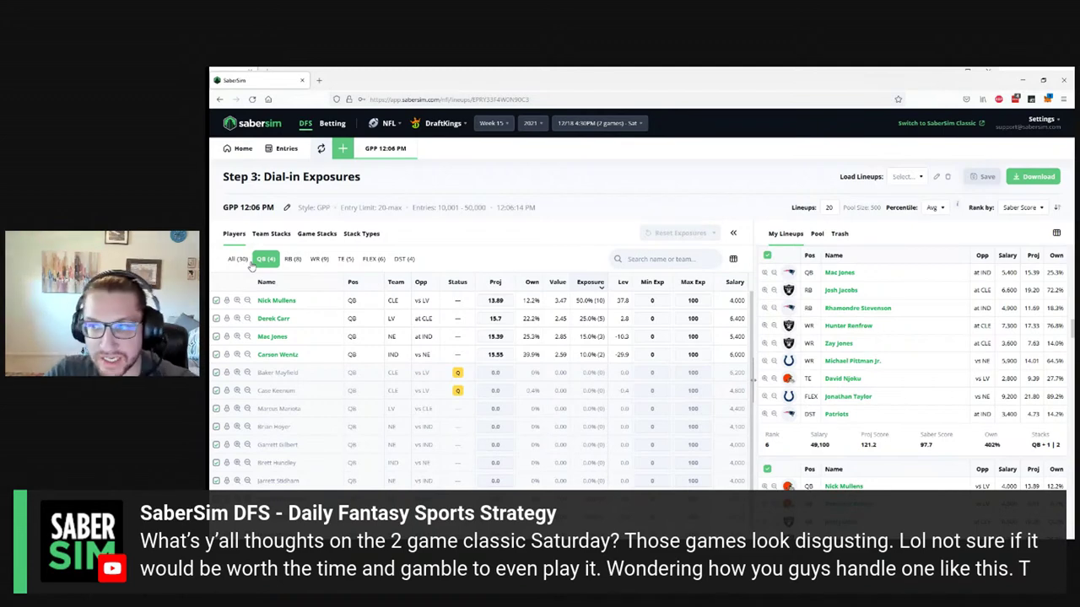
- Compare Nick Mullens's projected ownership with that of the other quarterbacks
{"action": "left_click", "coordinate": [530, 300]}
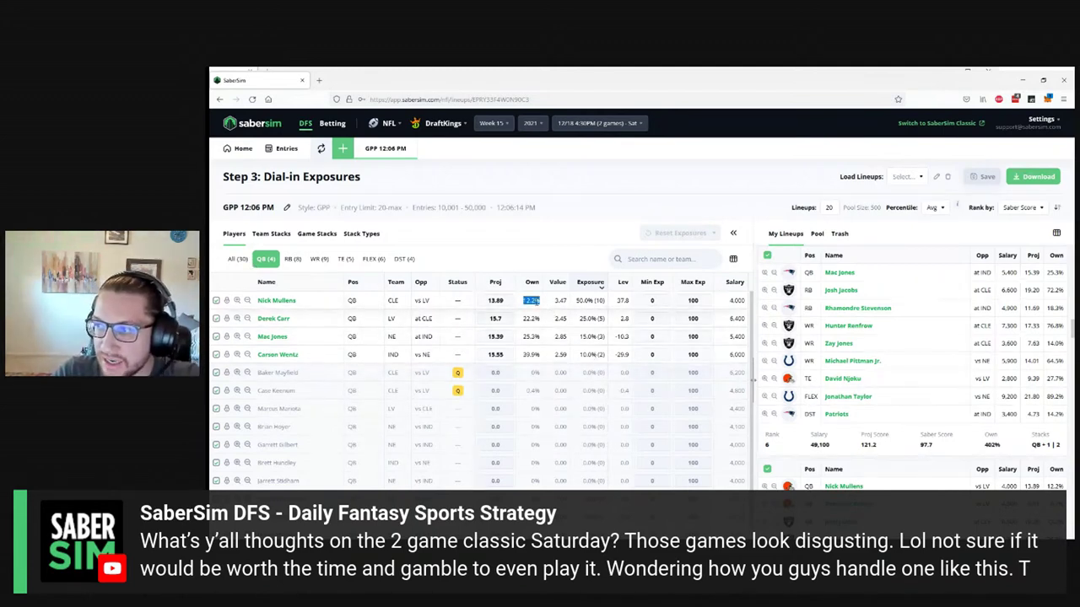
{"action": "left_click", "coordinate": [534, 309]}
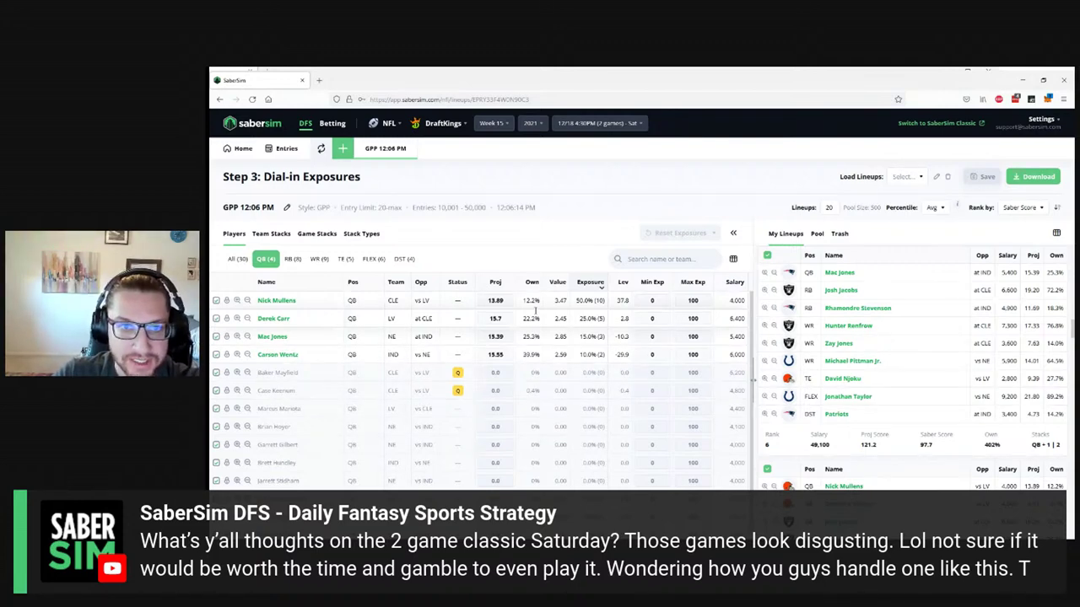
{"action": "left_click_drag", "start_coordinate": [523, 301], "coordinate": [541, 301]}
{"action": "left_click", "coordinate": [541, 301]}
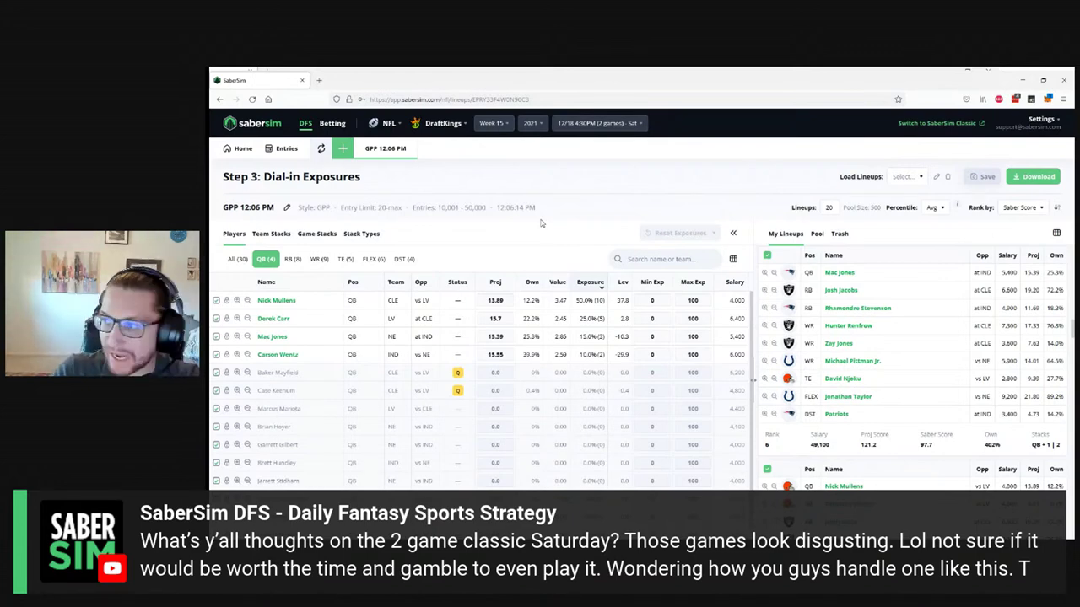
{"action": "left_click", "coordinate": [520, 300]}
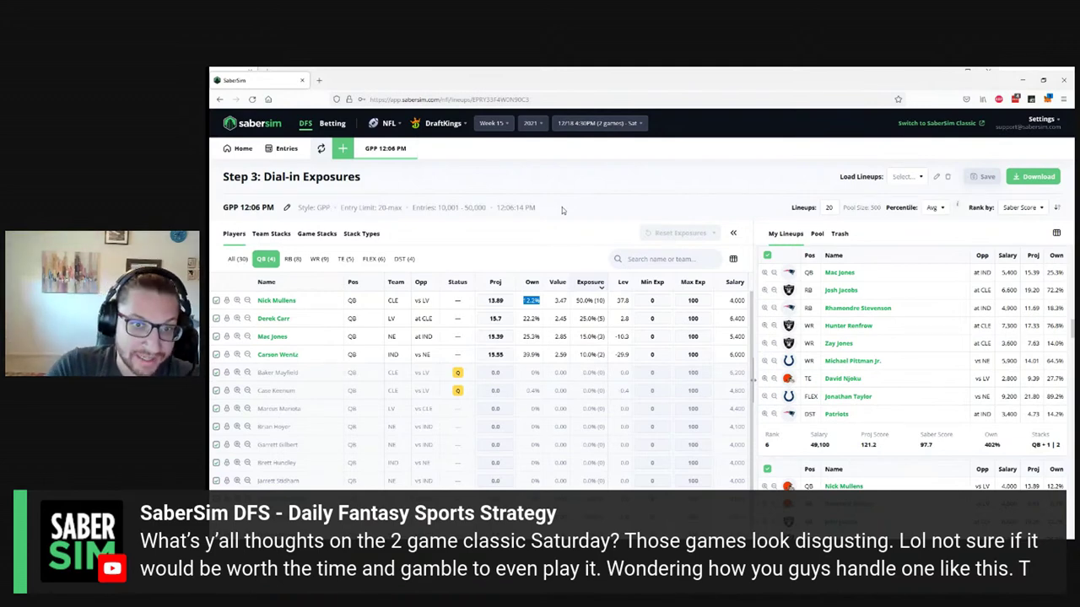
{"action": "left_click", "coordinate": [562, 207]}
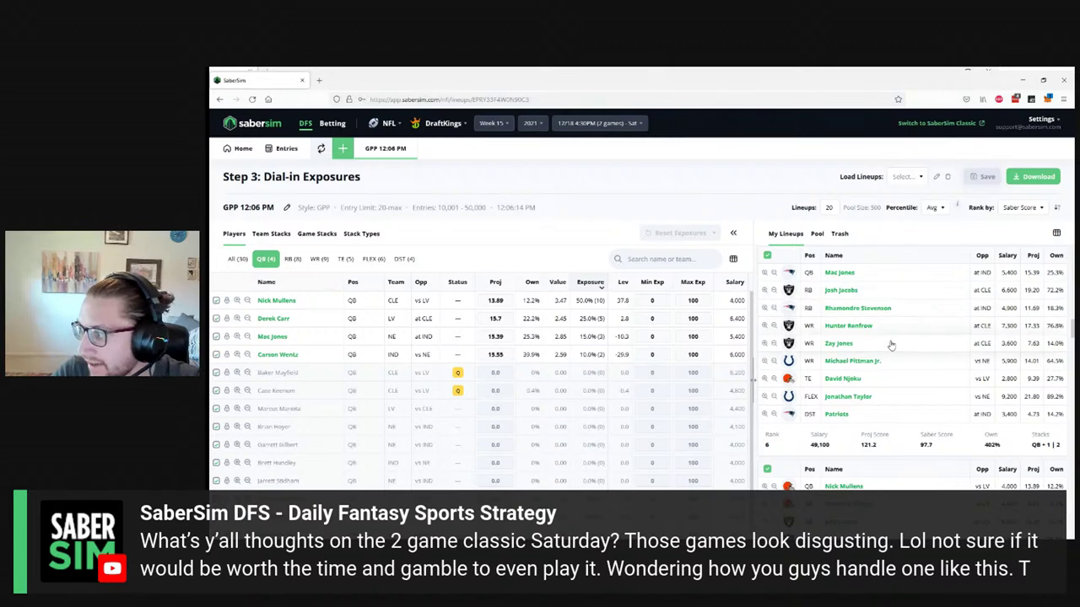
- Review the seventh-ranked and following lineups for low-owned players, and return to the first-ranked lineup
{"action": "scroll", "coordinate": [892, 341], "scroll_direction": "down", "scroll_amount": 2}
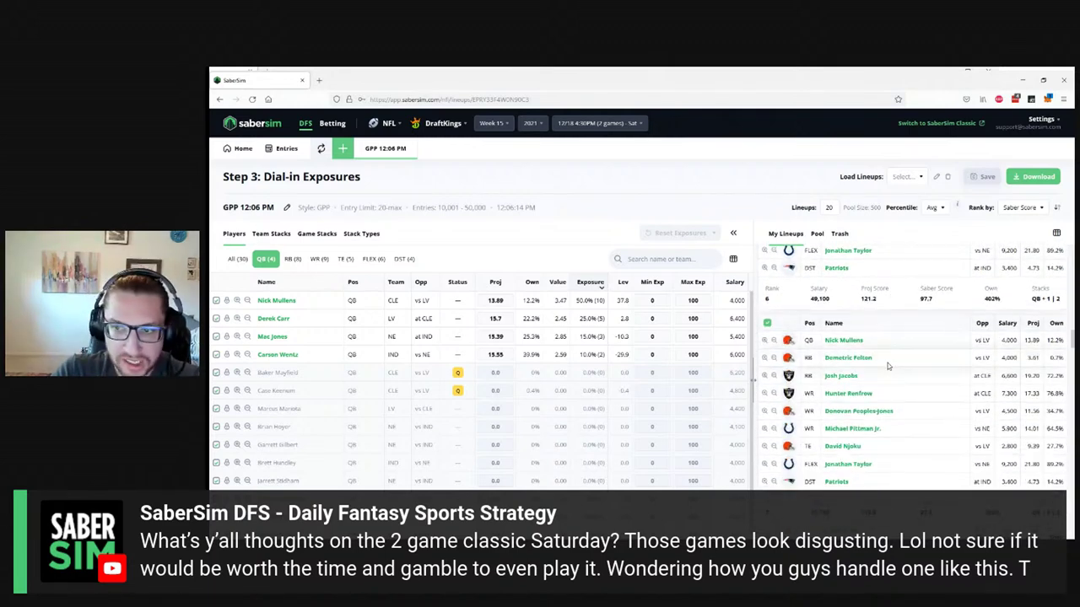
{"action": "scroll", "coordinate": [888, 363], "scroll_direction": "down", "scroll_amount": 3}
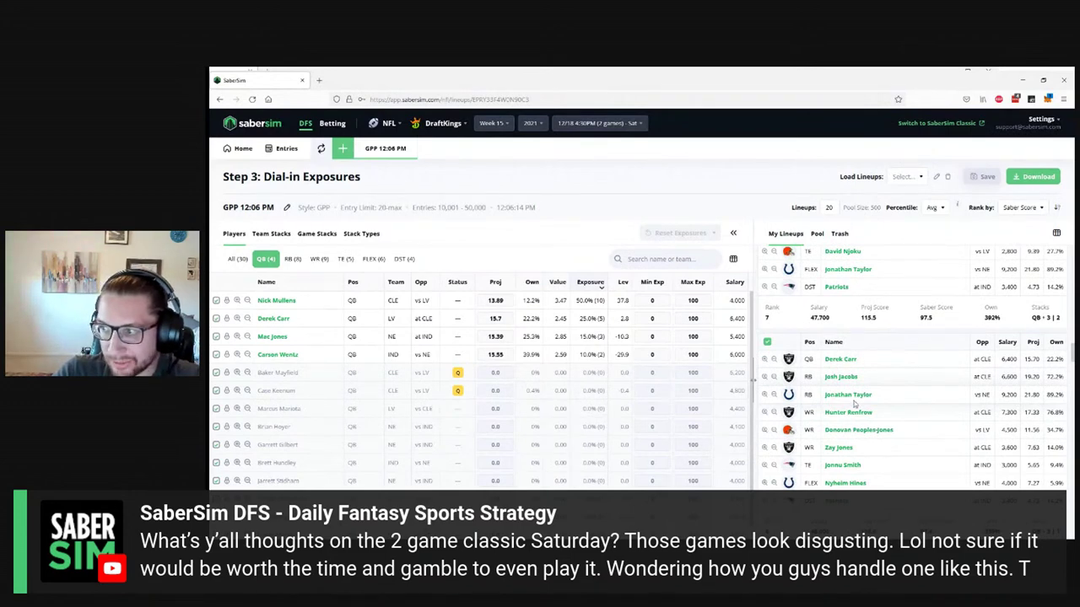
{"action": "scroll", "coordinate": [877, 409], "scroll_direction": "down", "scroll_amount": 3}
{"action": "scroll", "coordinate": [877, 413], "scroll_direction": "down", "scroll_amount": 3}
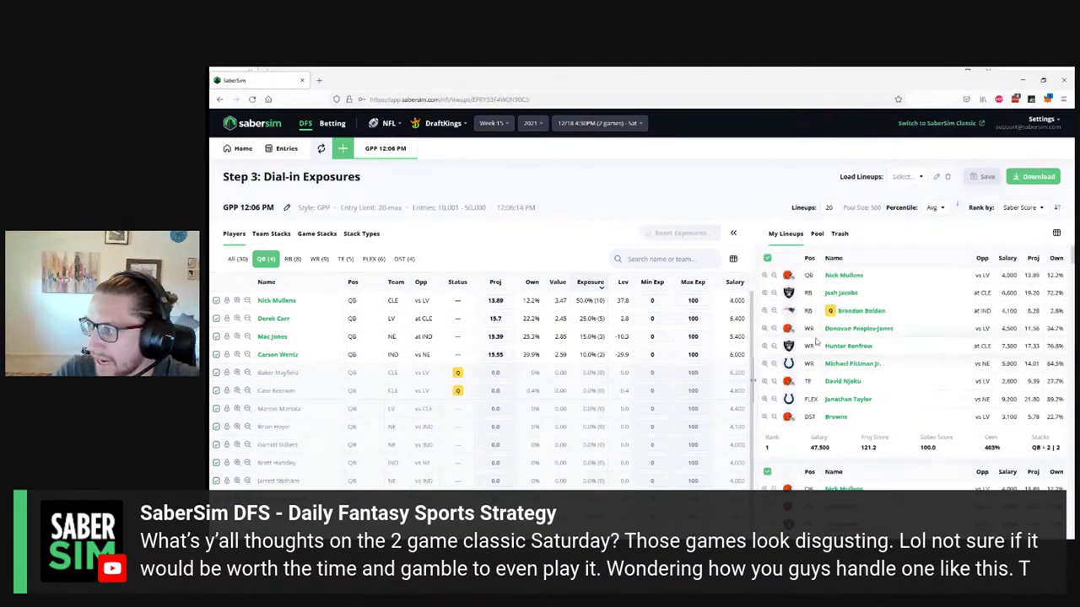
- Return to the NFL player pool and examine the ownership projections of the quarterbacks
{"action": "left_click", "coordinate": [235, 150]}
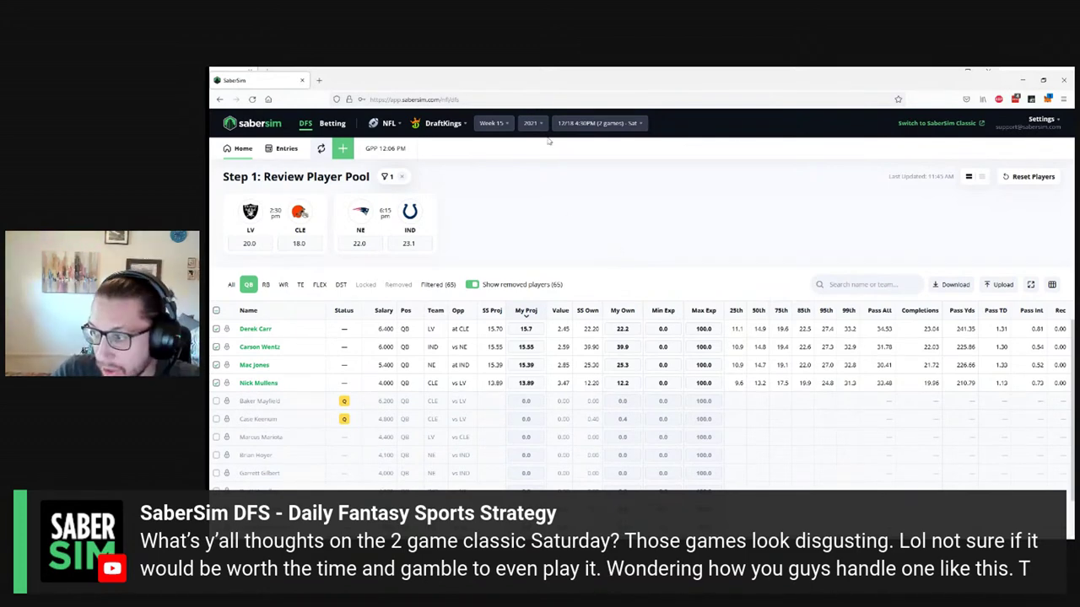
{"action": "left_click", "coordinate": [622, 329]}
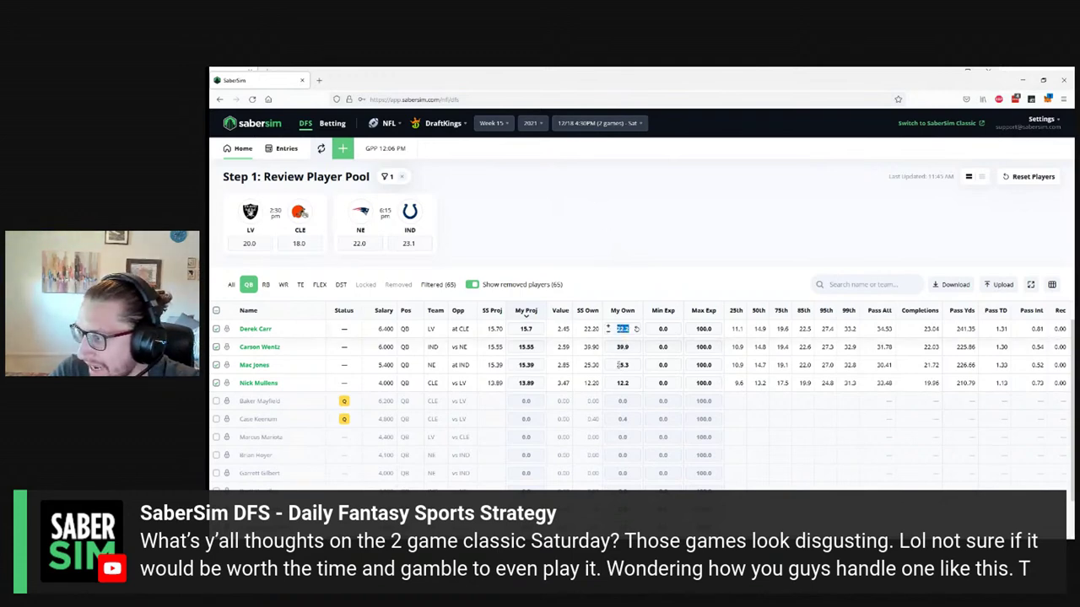
{"action": "left_click", "coordinate": [595, 209]}
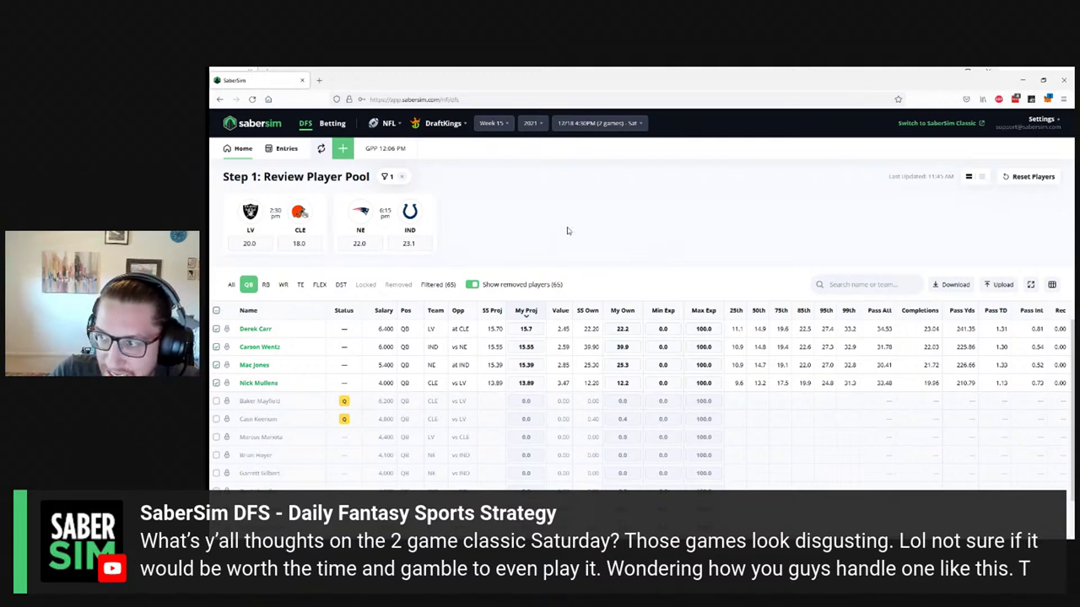
- Show all positions in the NFL player pool and examine the players' ownership projections
{"action": "left_click", "coordinate": [231, 285]}
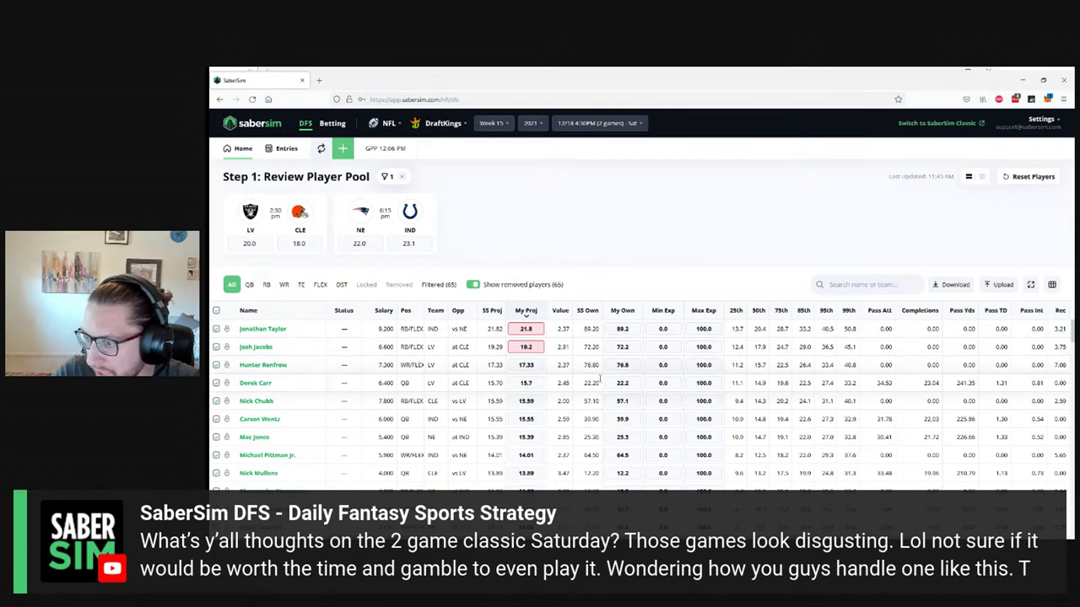
{"action": "scroll", "coordinate": [607, 381], "scroll_direction": "down", "scroll_amount": 3}
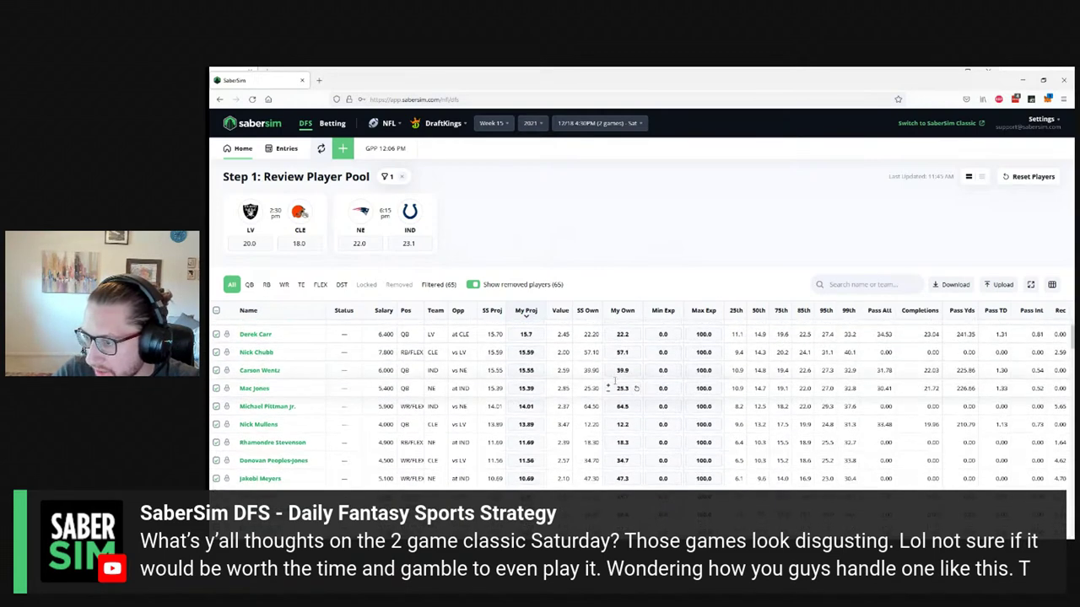
{"action": "scroll", "coordinate": [607, 378], "scroll_direction": "down", "scroll_amount": 2}
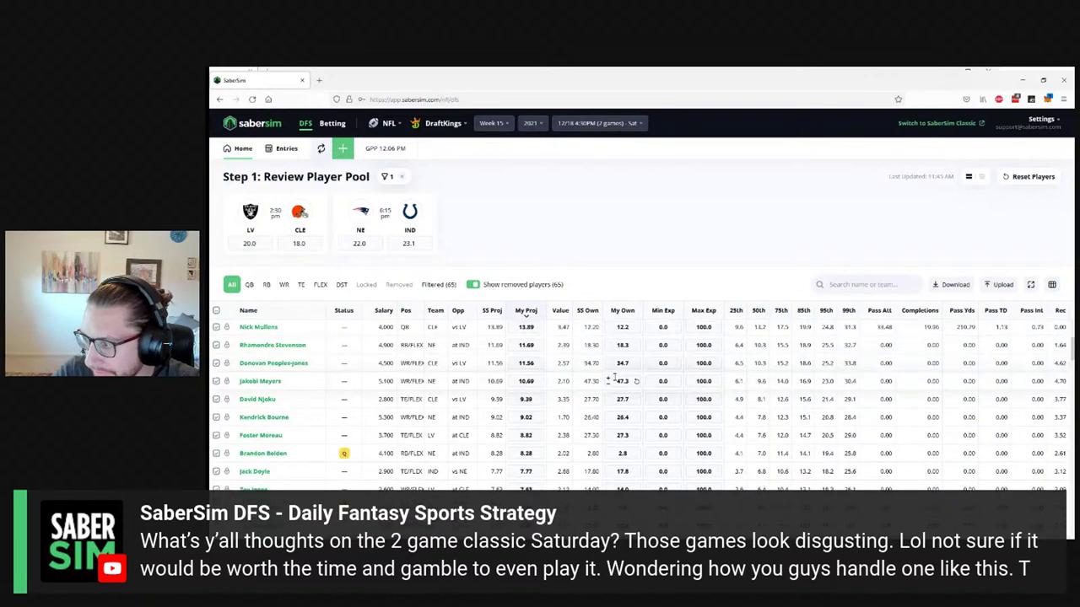
{"action": "scroll", "coordinate": [607, 375], "scroll_direction": "up", "scroll_amount": 3}
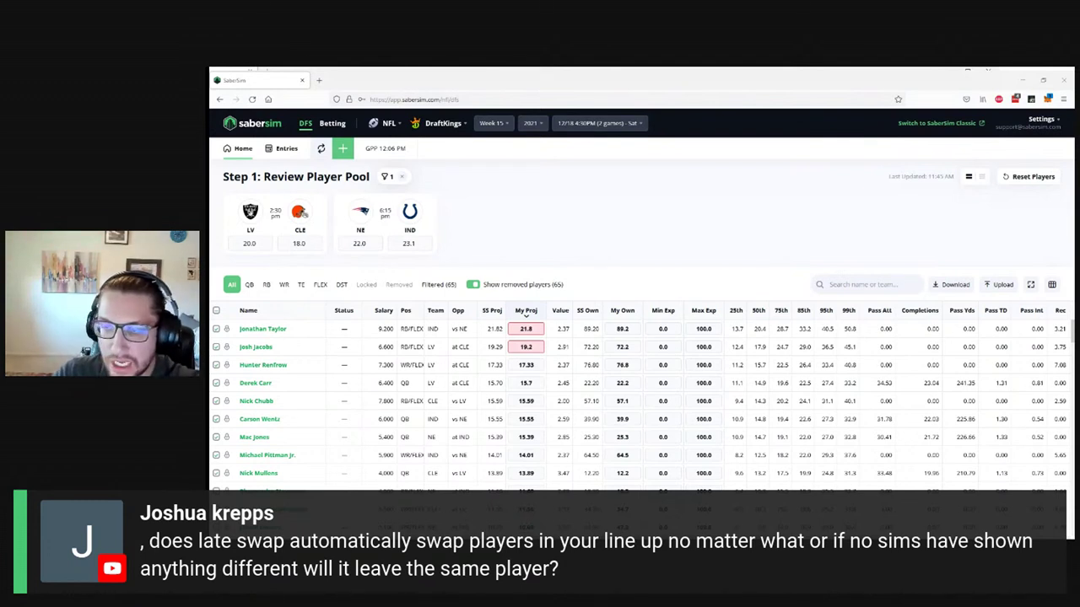
- Switch to the NBA slate, view only Milwaukee's players, and restore the full player list
{"action": "left_click", "coordinate": [389, 123]}
{"action": "left_click", "coordinate": [409, 182]}
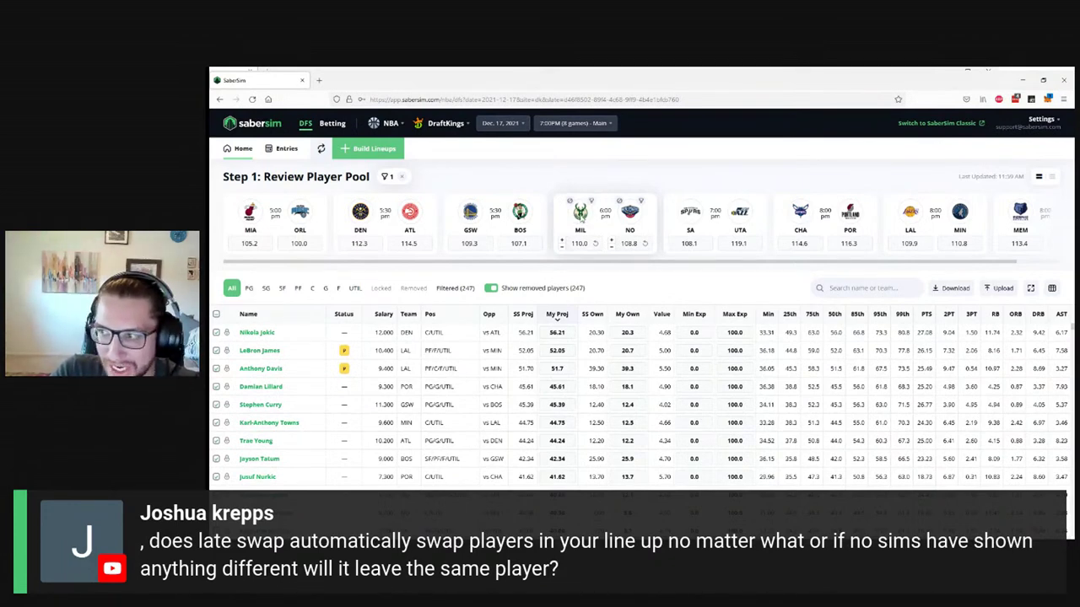
{"action": "left_click", "coordinate": [591, 202]}
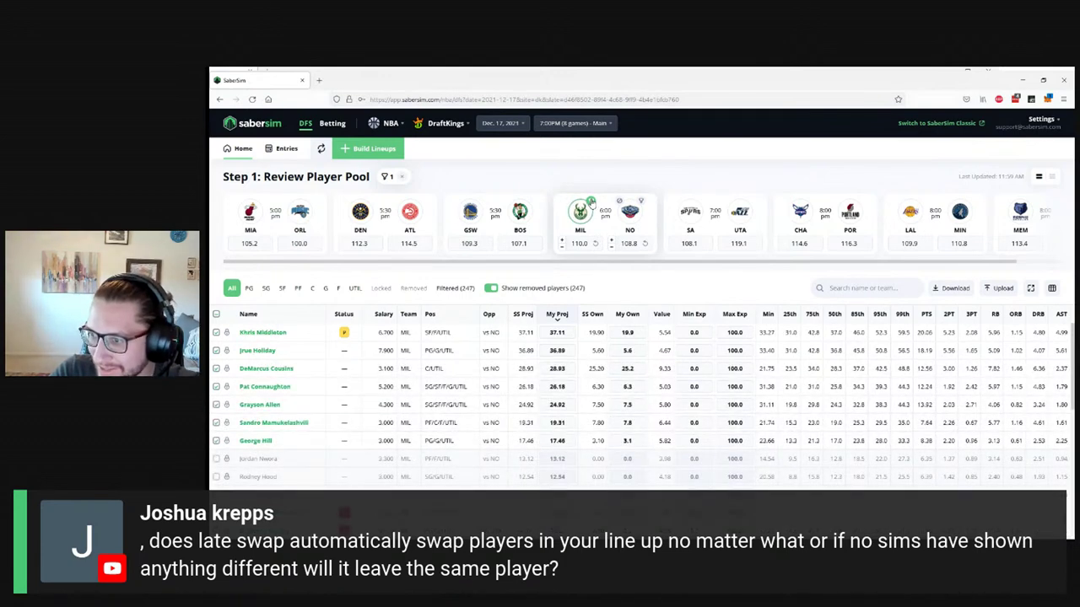
{"action": "left_click", "coordinate": [591, 203]}
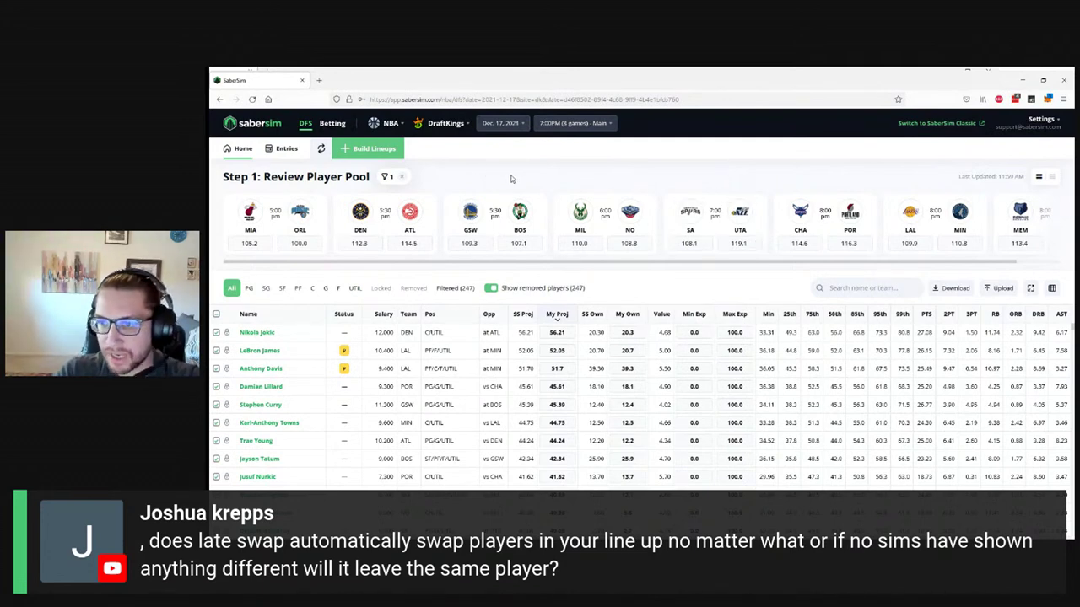
- Examine the contest and slider settings for a new NBA build, and close them without starting it
{"action": "left_click", "coordinate": [362, 150]}
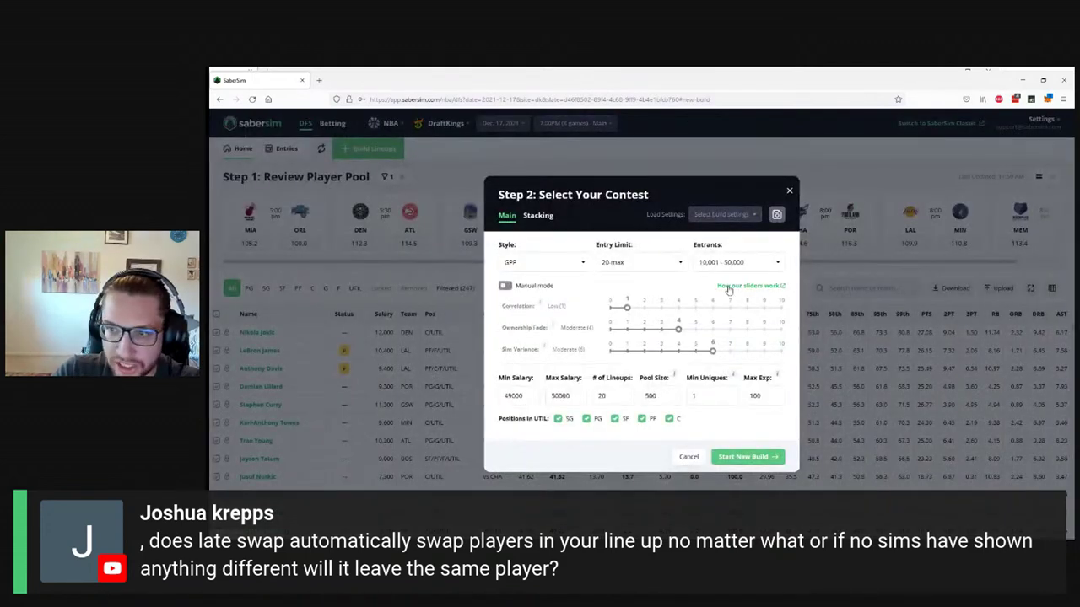
{"action": "left_click", "coordinate": [642, 147]}
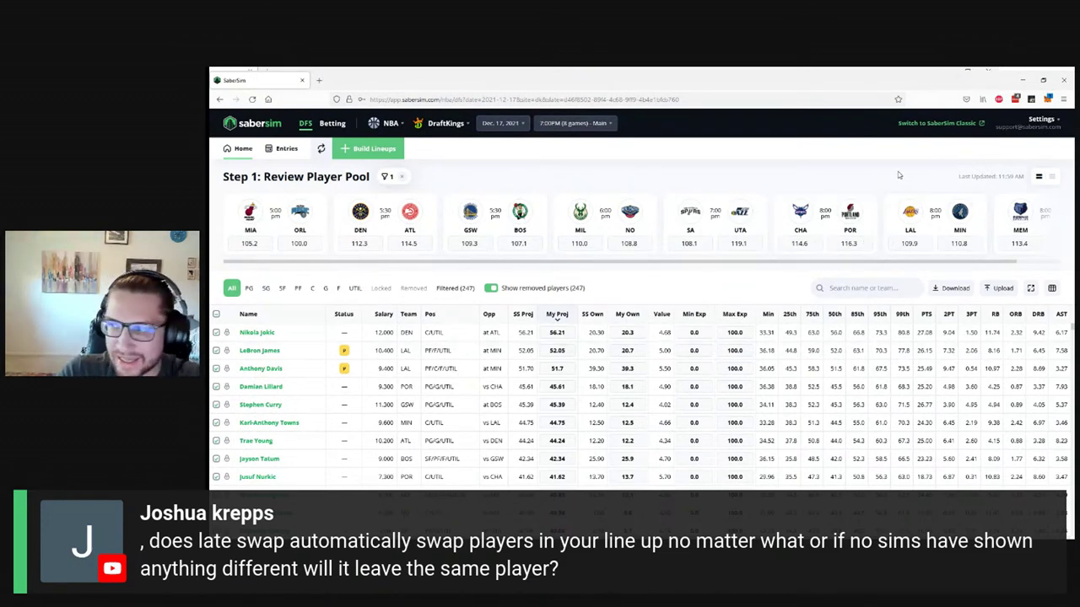
{"action": "mouse_move", "coordinate": [915, 209]}
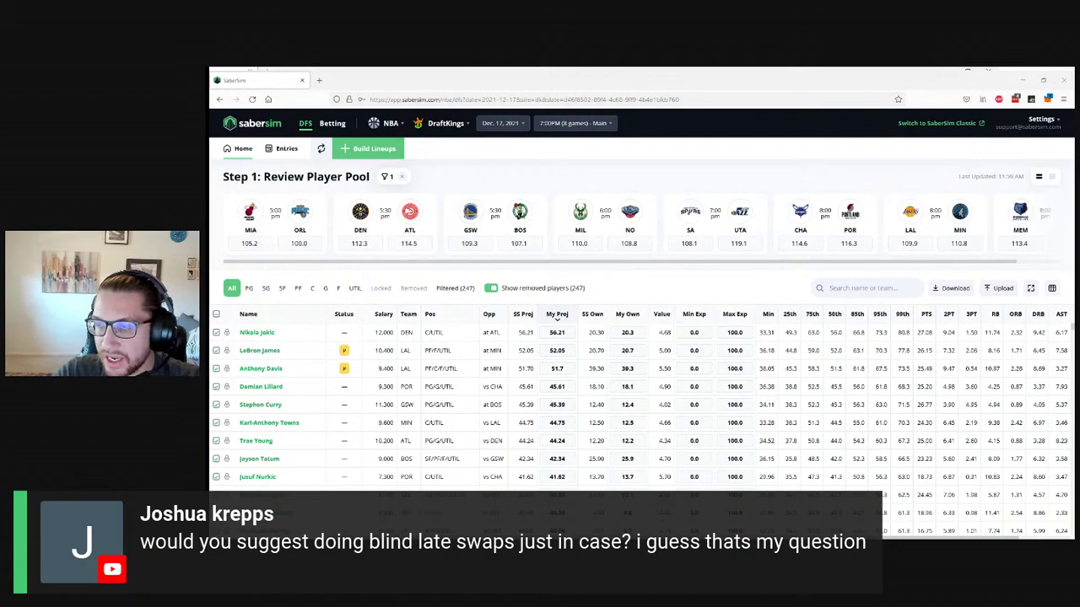
- Open Basketball Monster's Fantasy Basketball News page in a new browser tab
{"action": "left_click", "coordinate": [319, 80]}
{"action": "type", "text": "b"}
{"action": "key", "text": "Down"}
{"action": "key", "text": "Down"}
{"action": "key", "text": "Down"}
{"action": "key", "text": "Down"}
{"action": "key", "text": "Down"}
{"action": "key", "text": "Return"}
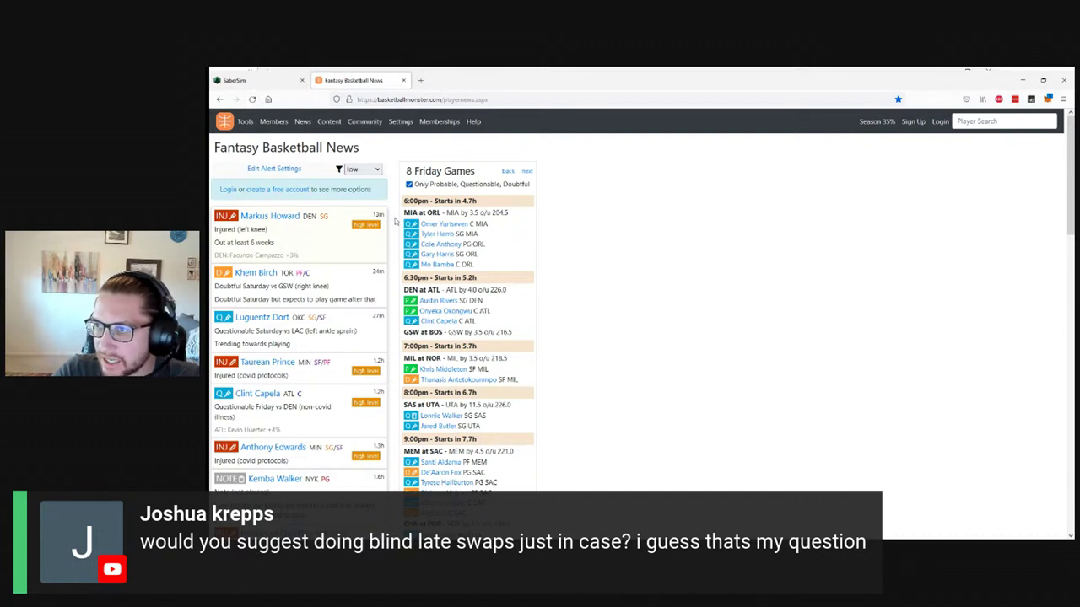
- Compare the basketball injury news with SaberSim's NBA player pool, viewing only Utah's players before restoring the full list
{"action": "left_click", "coordinate": [253, 80]}
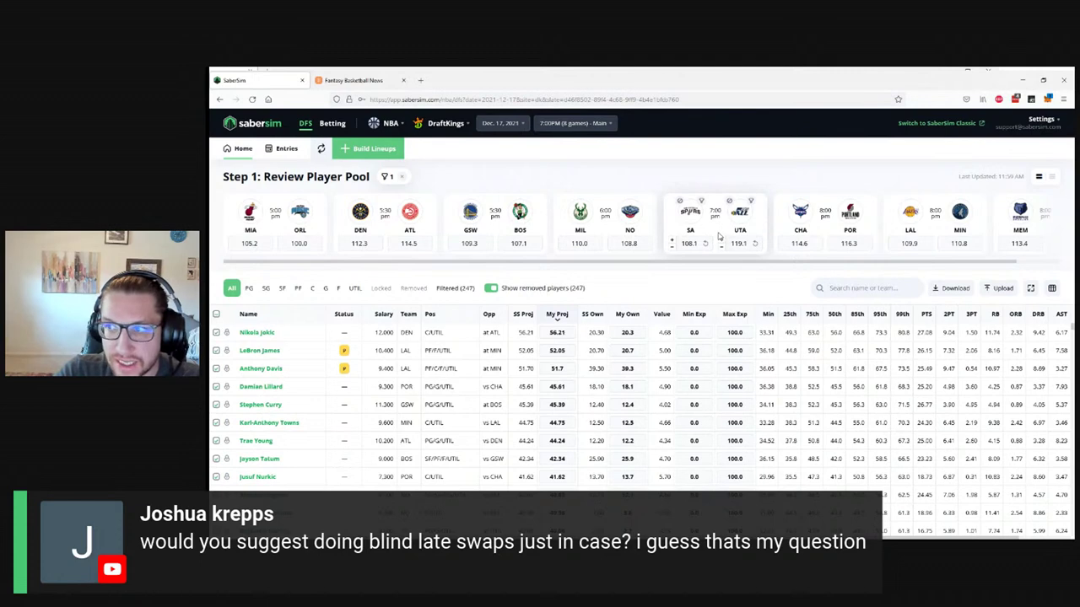
{"action": "left_click", "coordinate": [355, 80]}
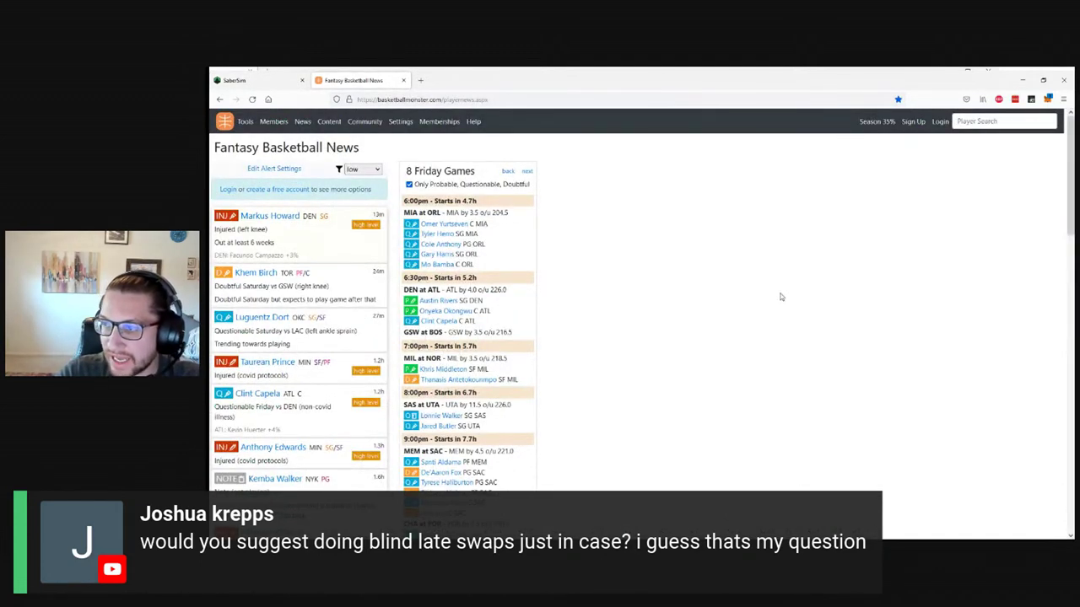
{"action": "left_click", "coordinate": [252, 79]}
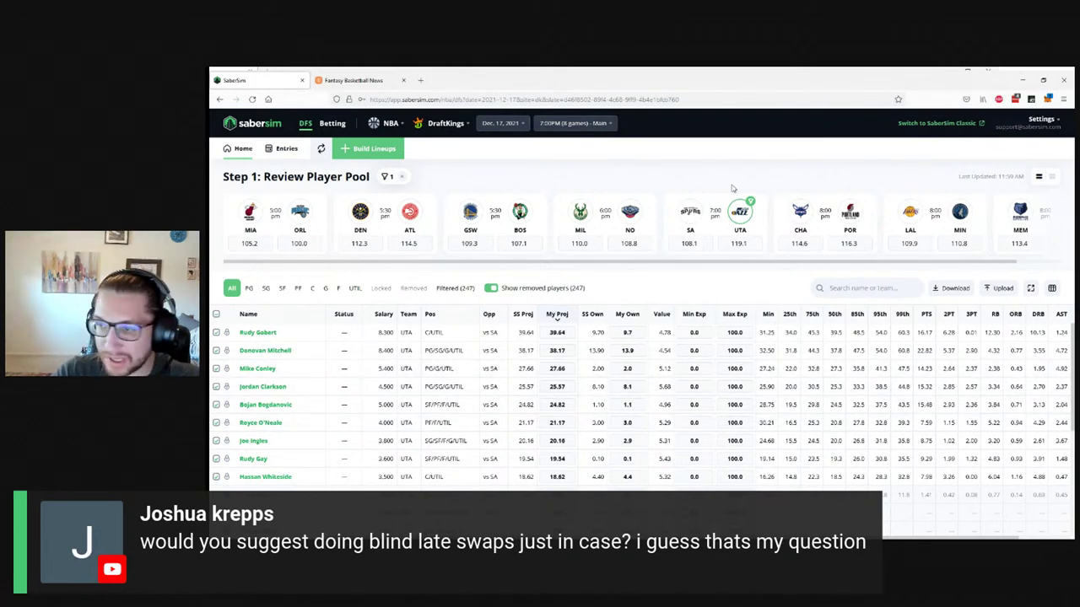
{"action": "left_click", "coordinate": [749, 205]}
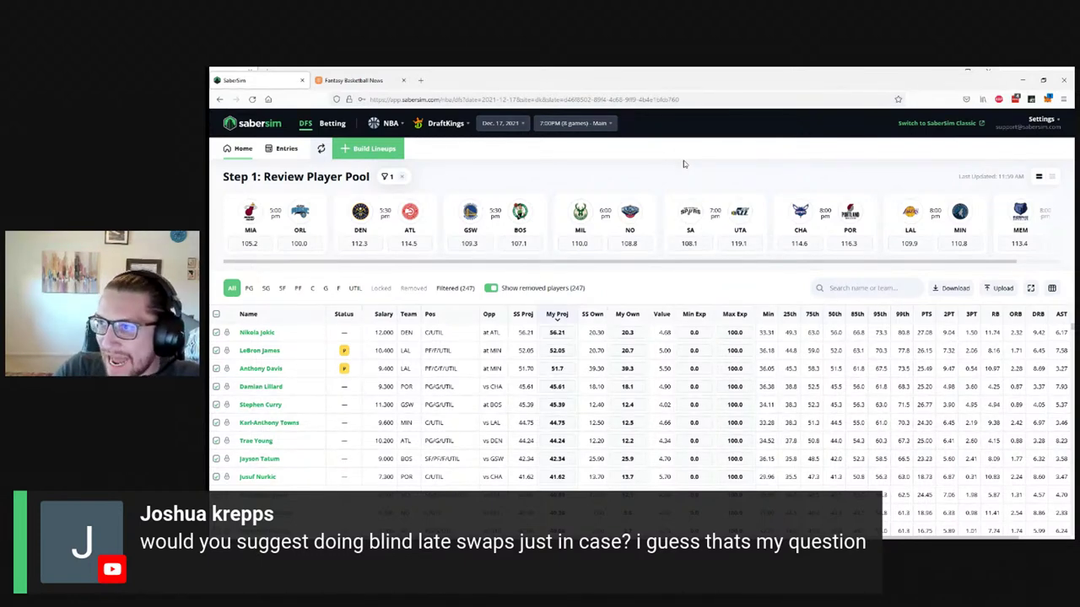
- Check the latest player injury news on Basketball Monster and return to SaberSim's NBA player pool
{"action": "left_click", "coordinate": [354, 80]}
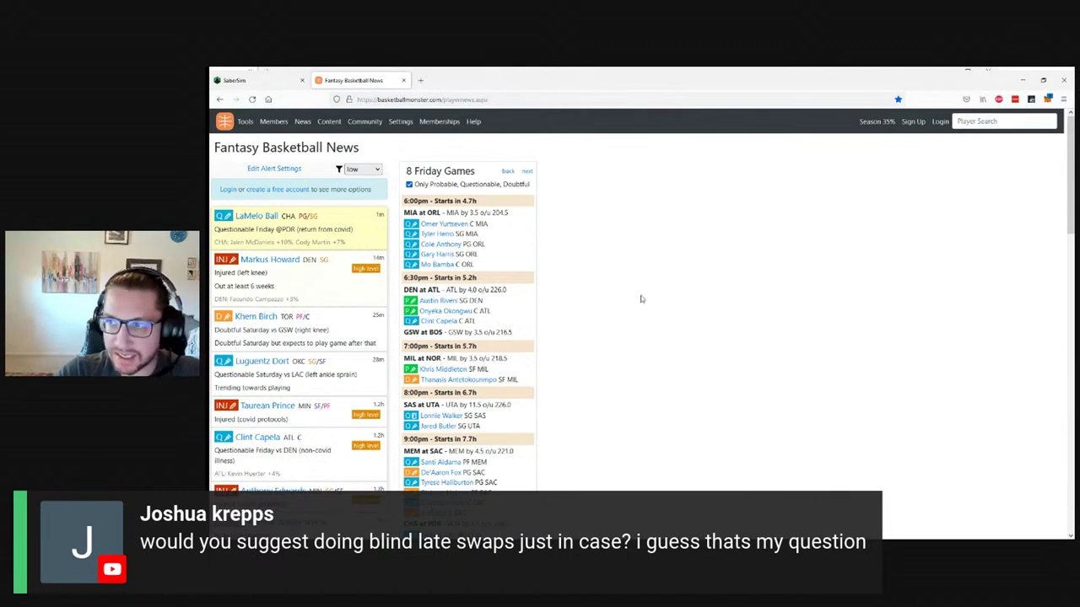
{"action": "left_click", "coordinate": [253, 80]}
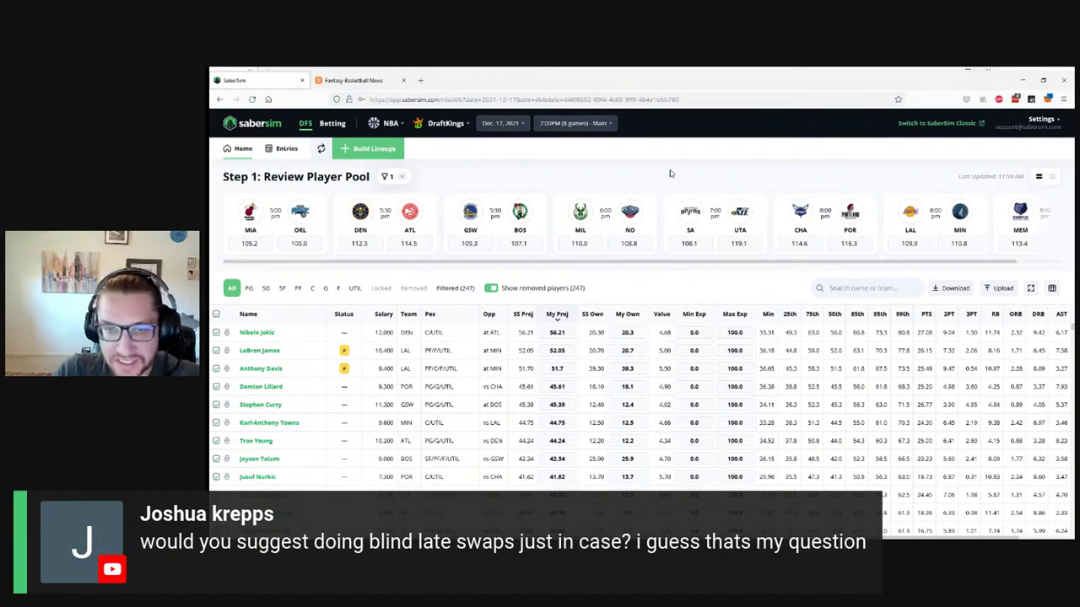
{"action": "left_click", "coordinate": [354, 80]}
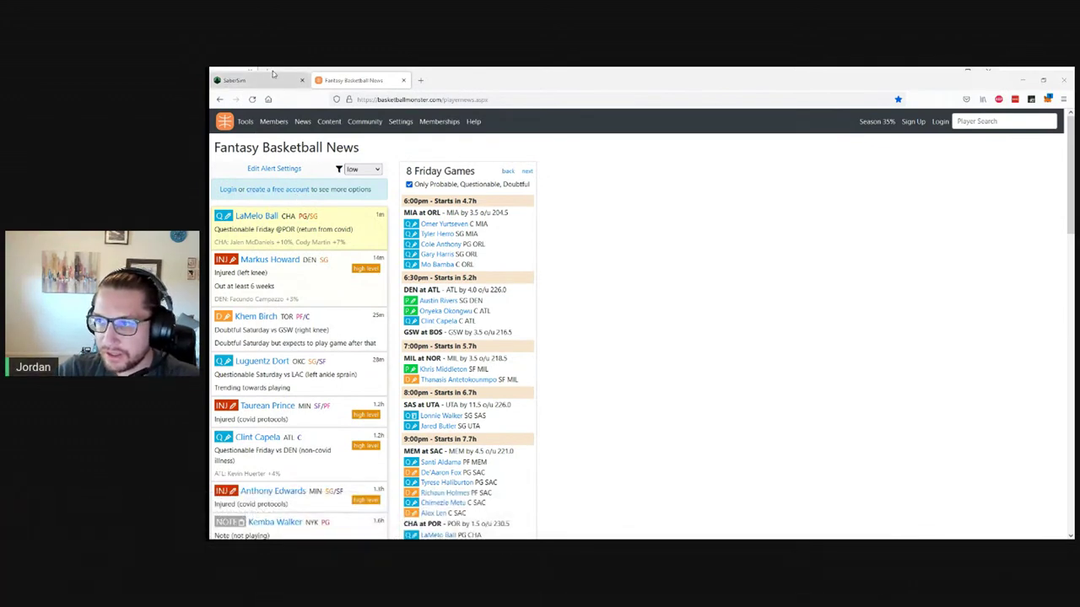
{"action": "left_click", "coordinate": [241, 80]}
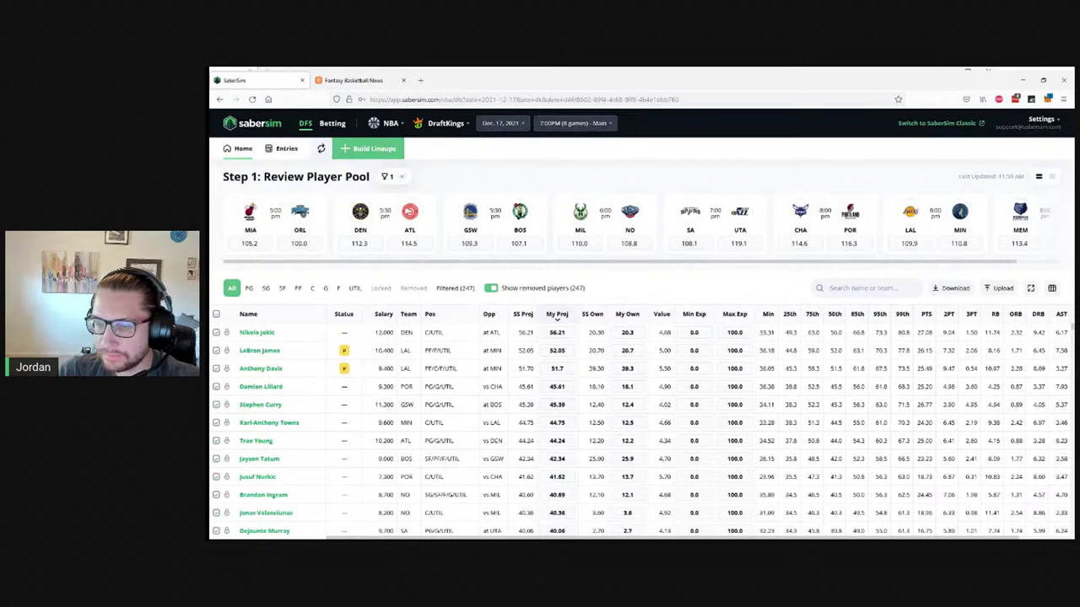